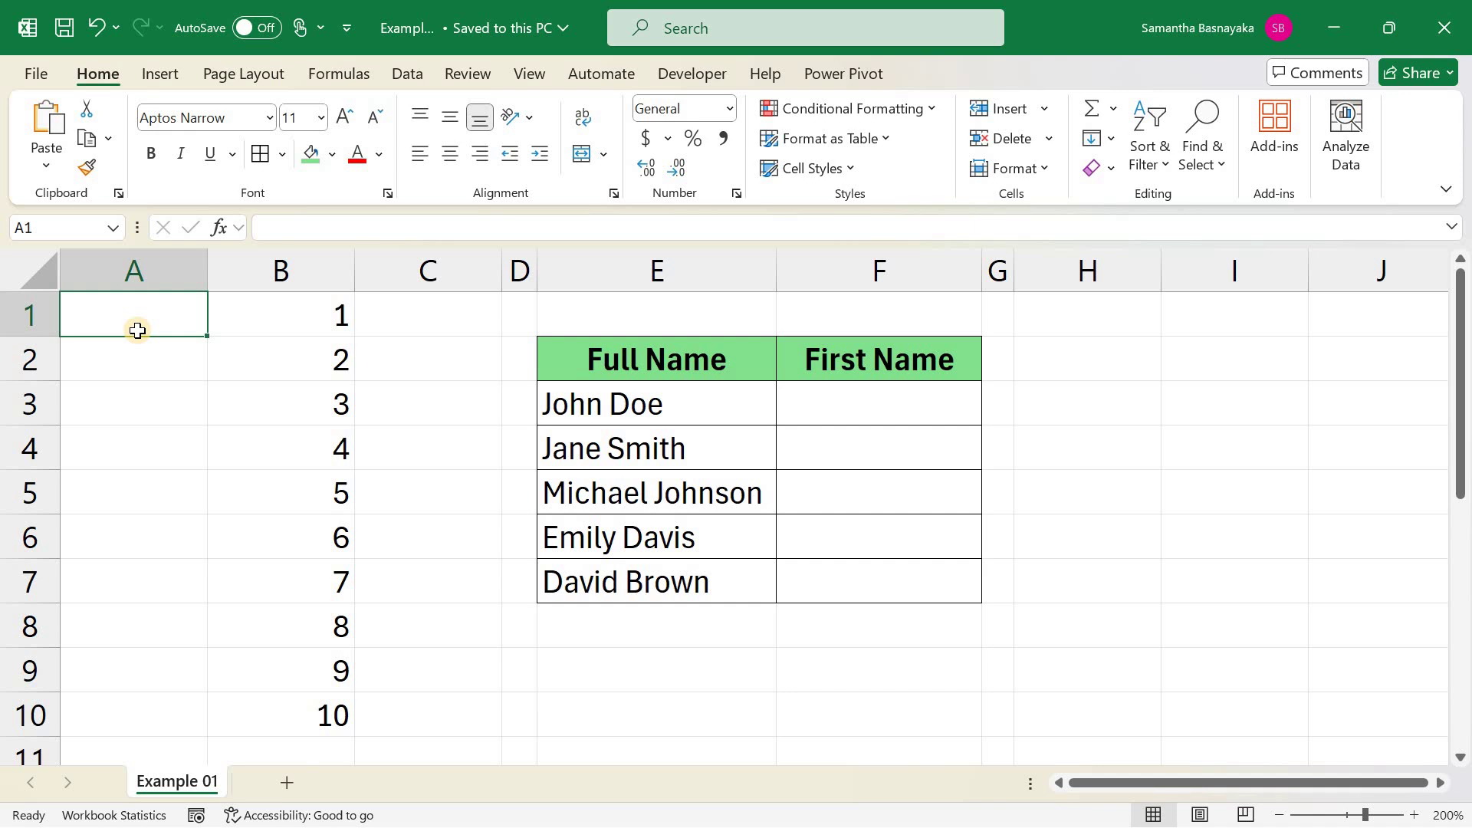
click(142, 359)
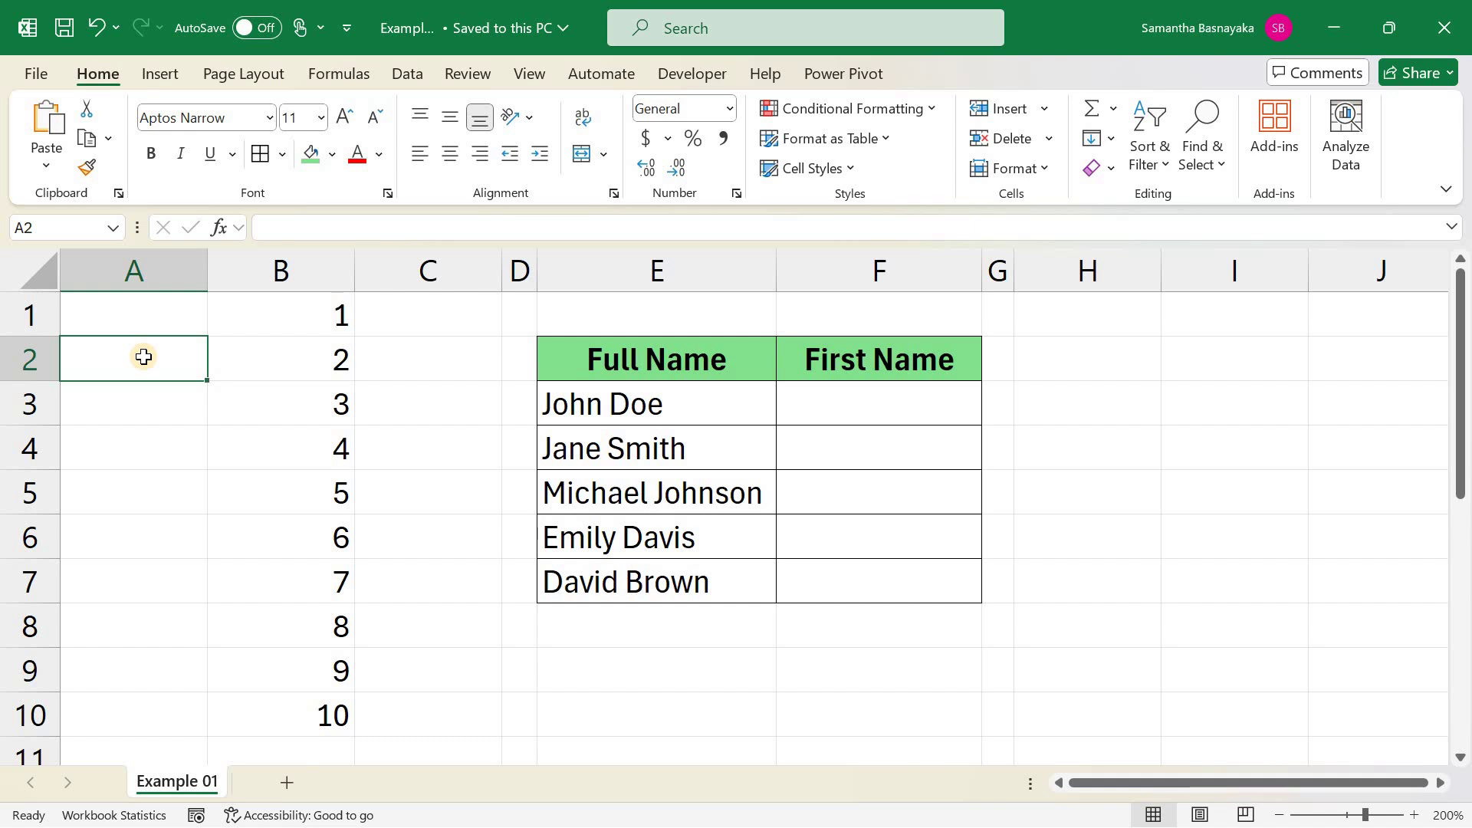
click(145, 397)
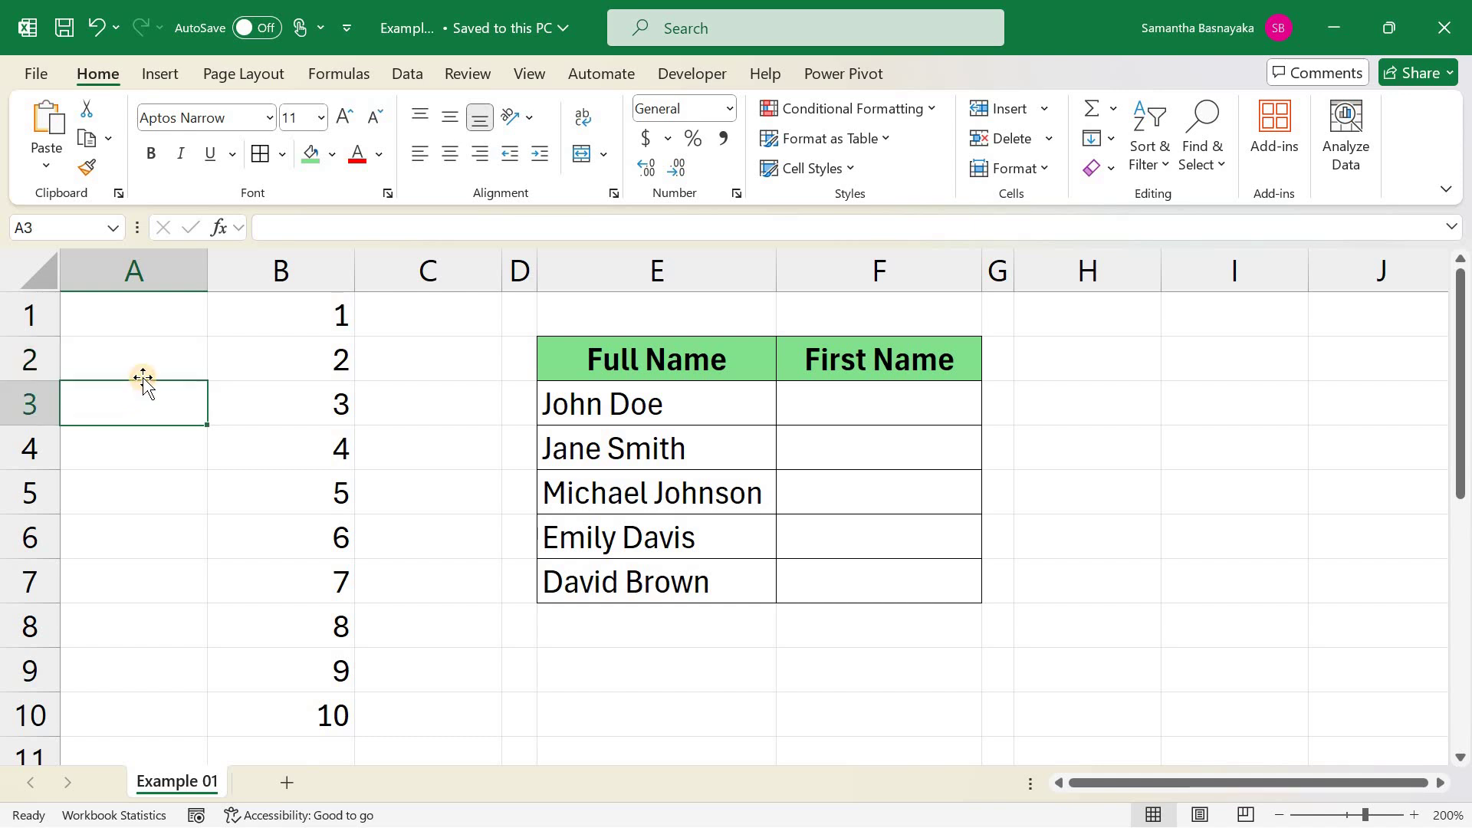
click(141, 360)
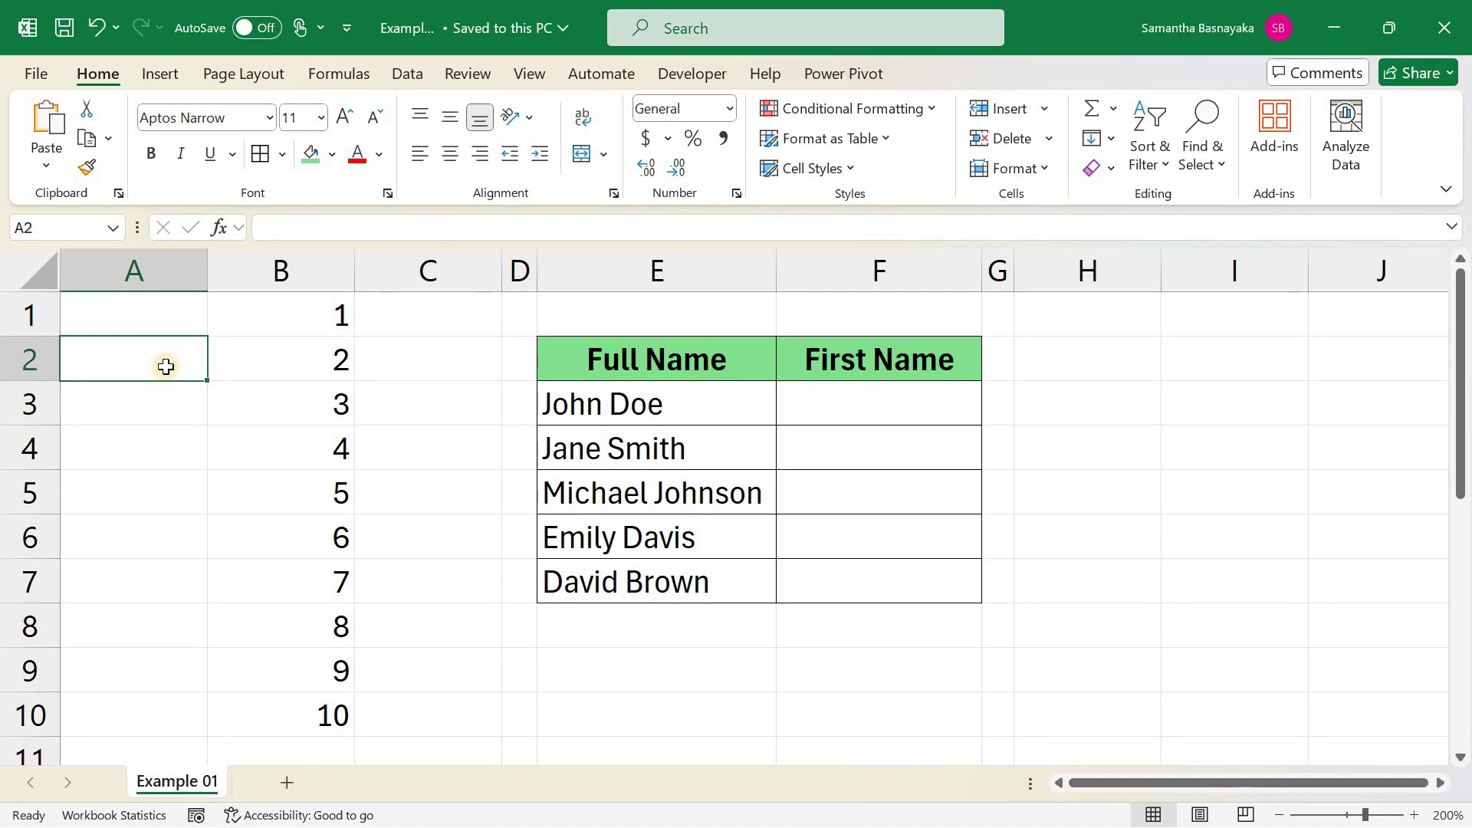
Enter the starting values 1 in cell A1 and 2 in cell A2.
click(186, 315)
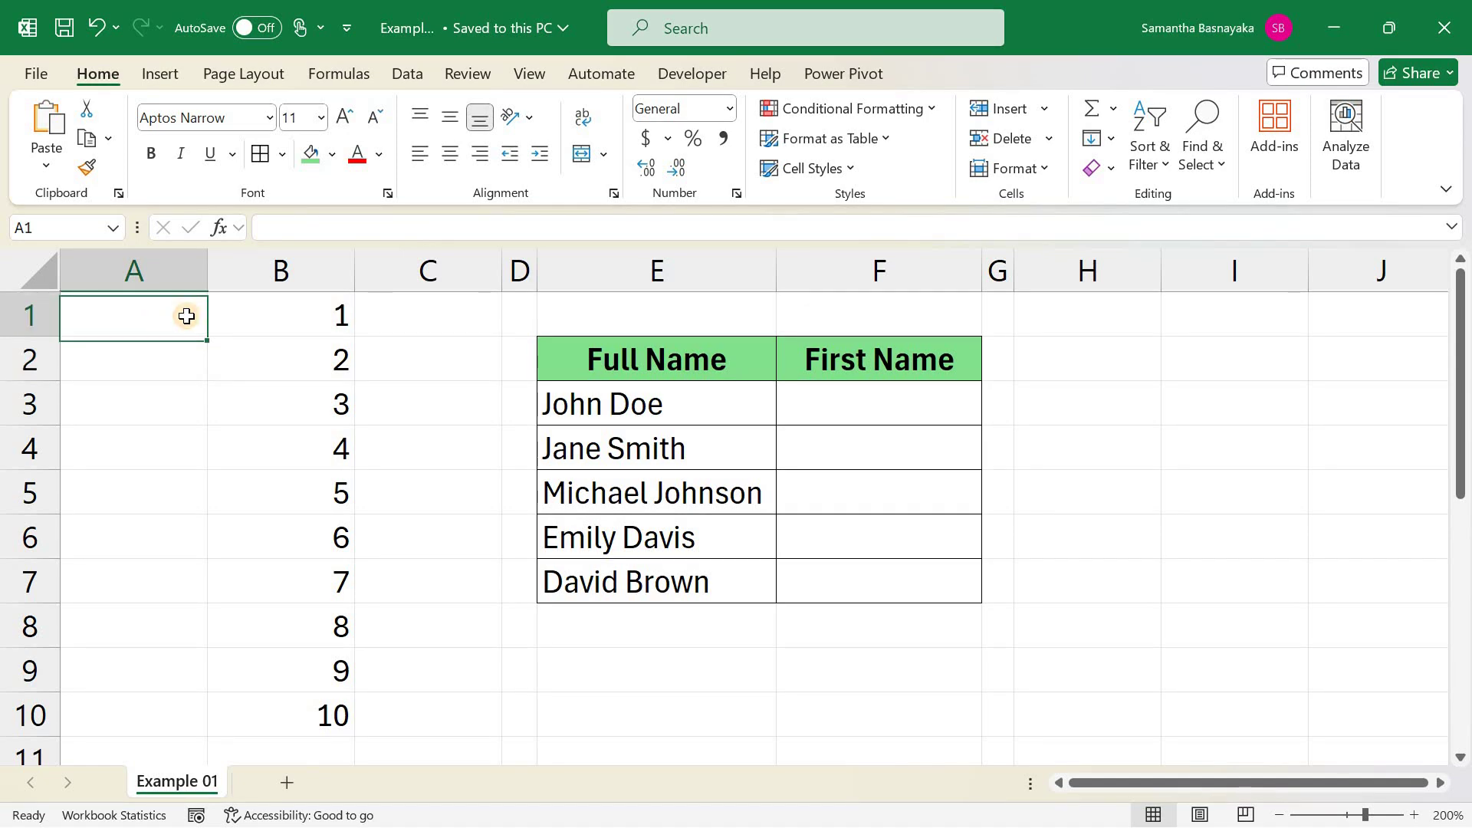
text(1)
key(Return)
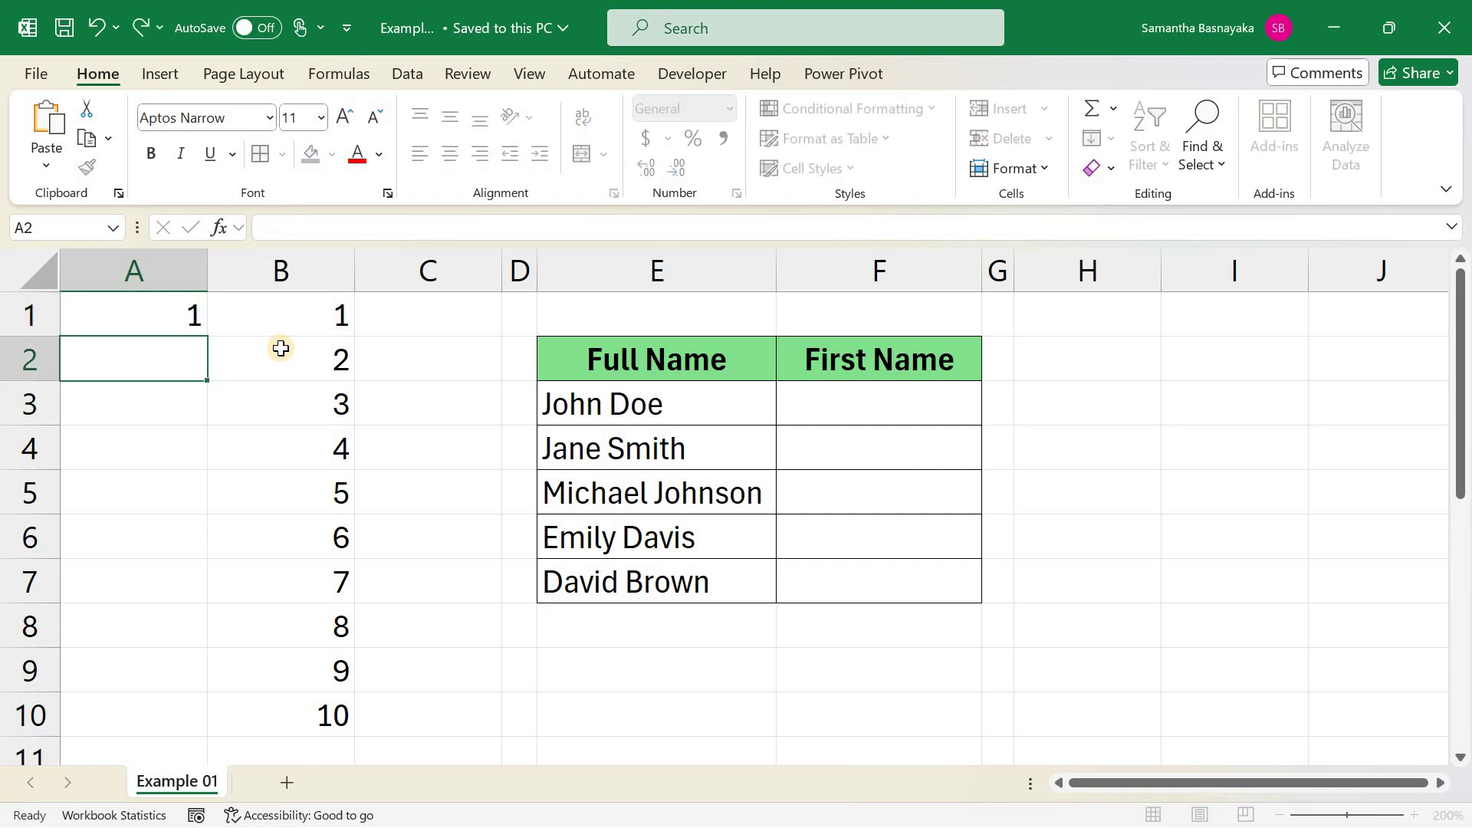
text(2)
key(Return)
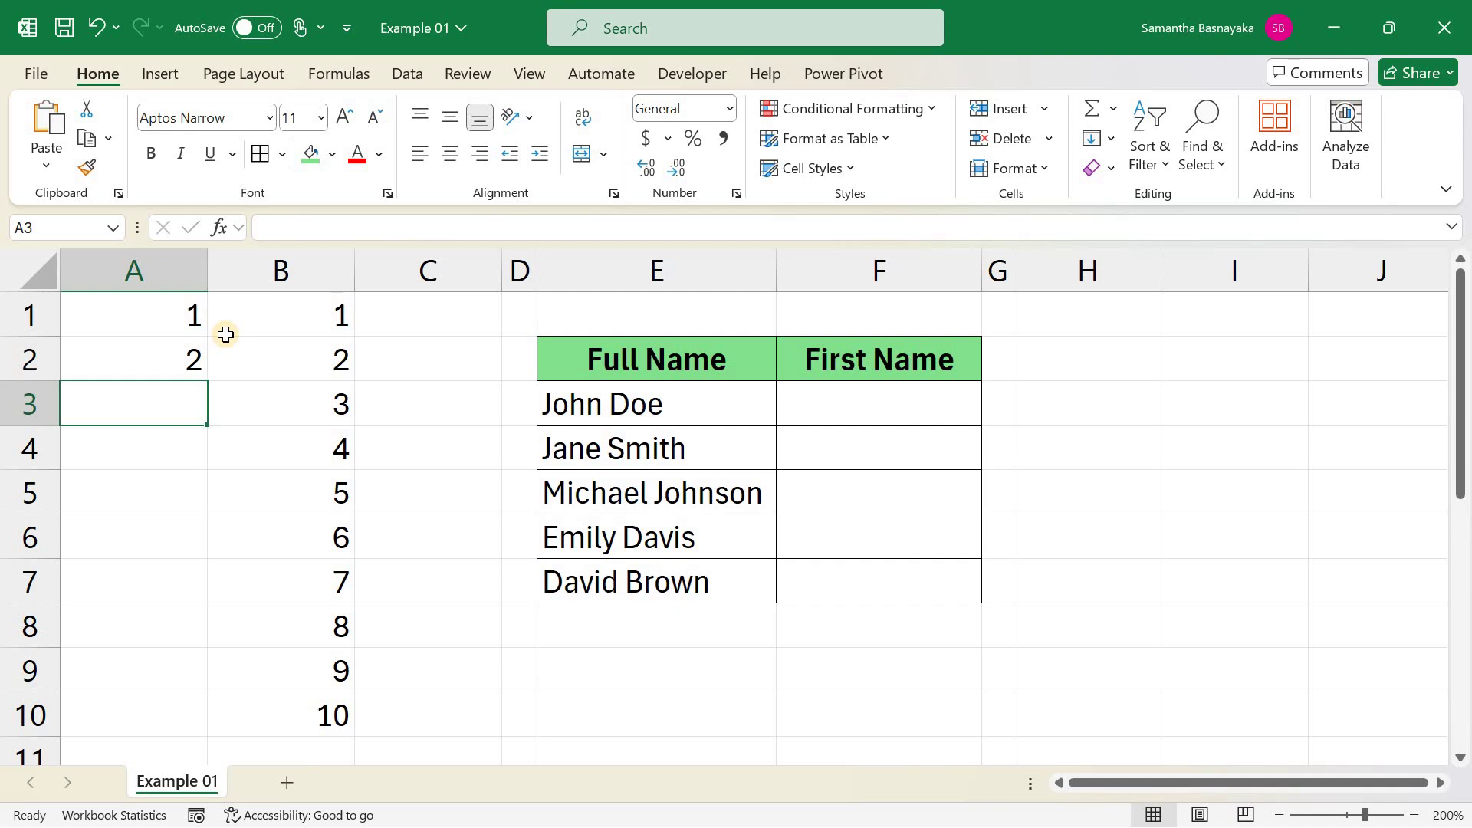
Extend the values in A1:A2 down to A10 with AutoFill, using the Fill Series option.
drag(122, 312, 213, 719)
click(223, 749)
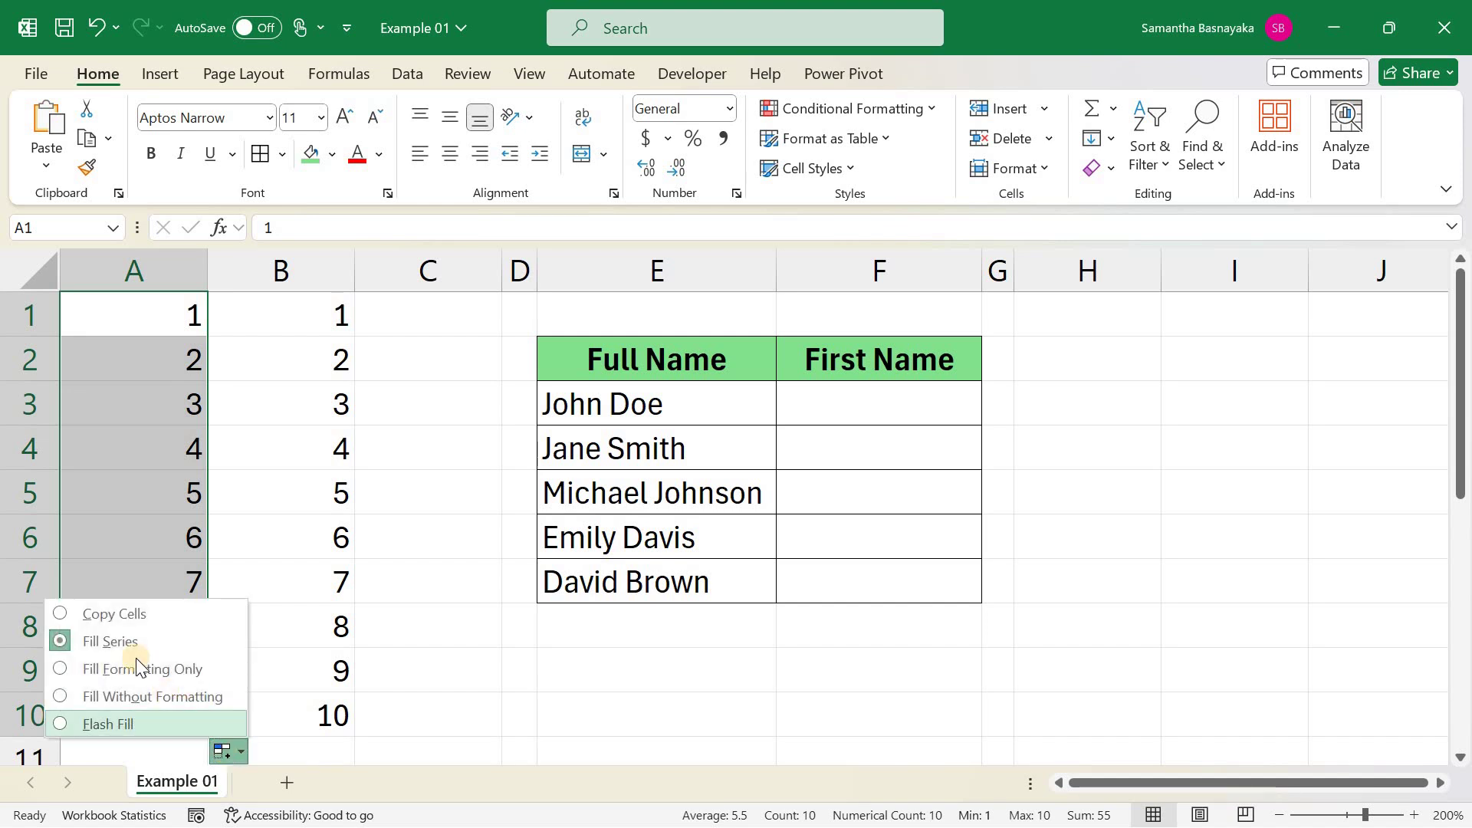
click(58, 647)
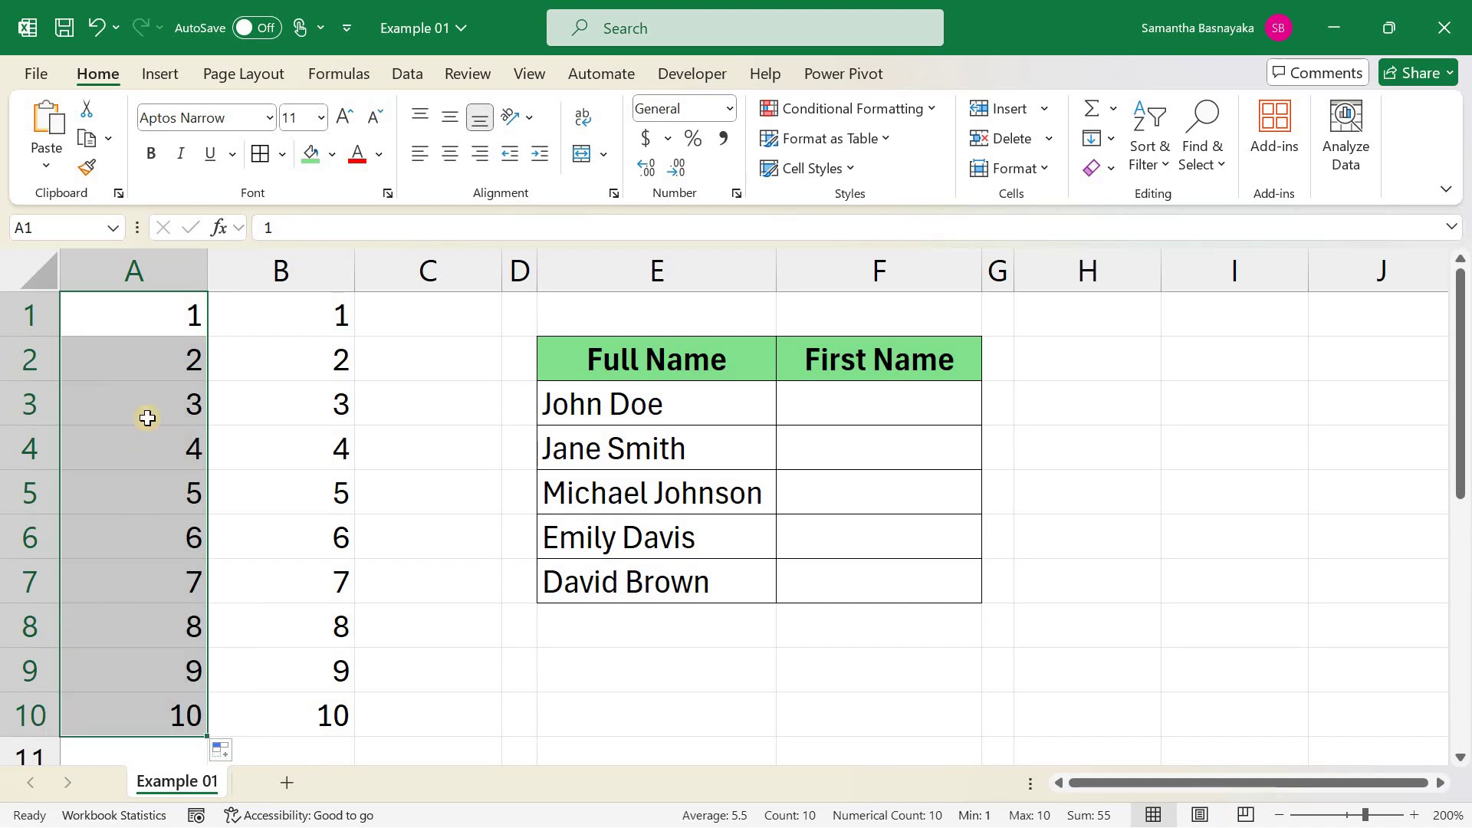
click(140, 314)
click(133, 701)
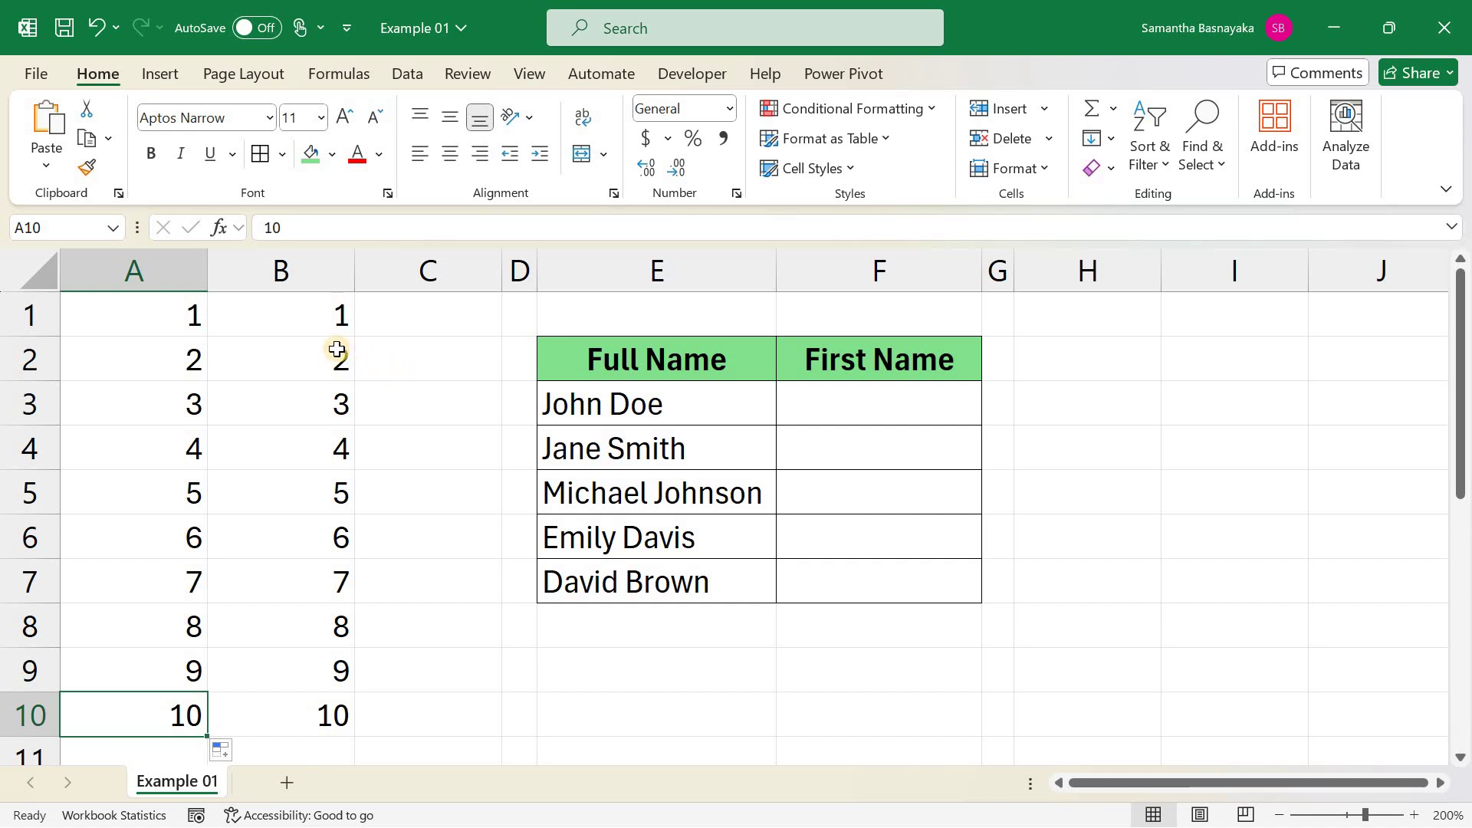
Give cell B1 a yellow fill and make its value bold.
click(298, 317)
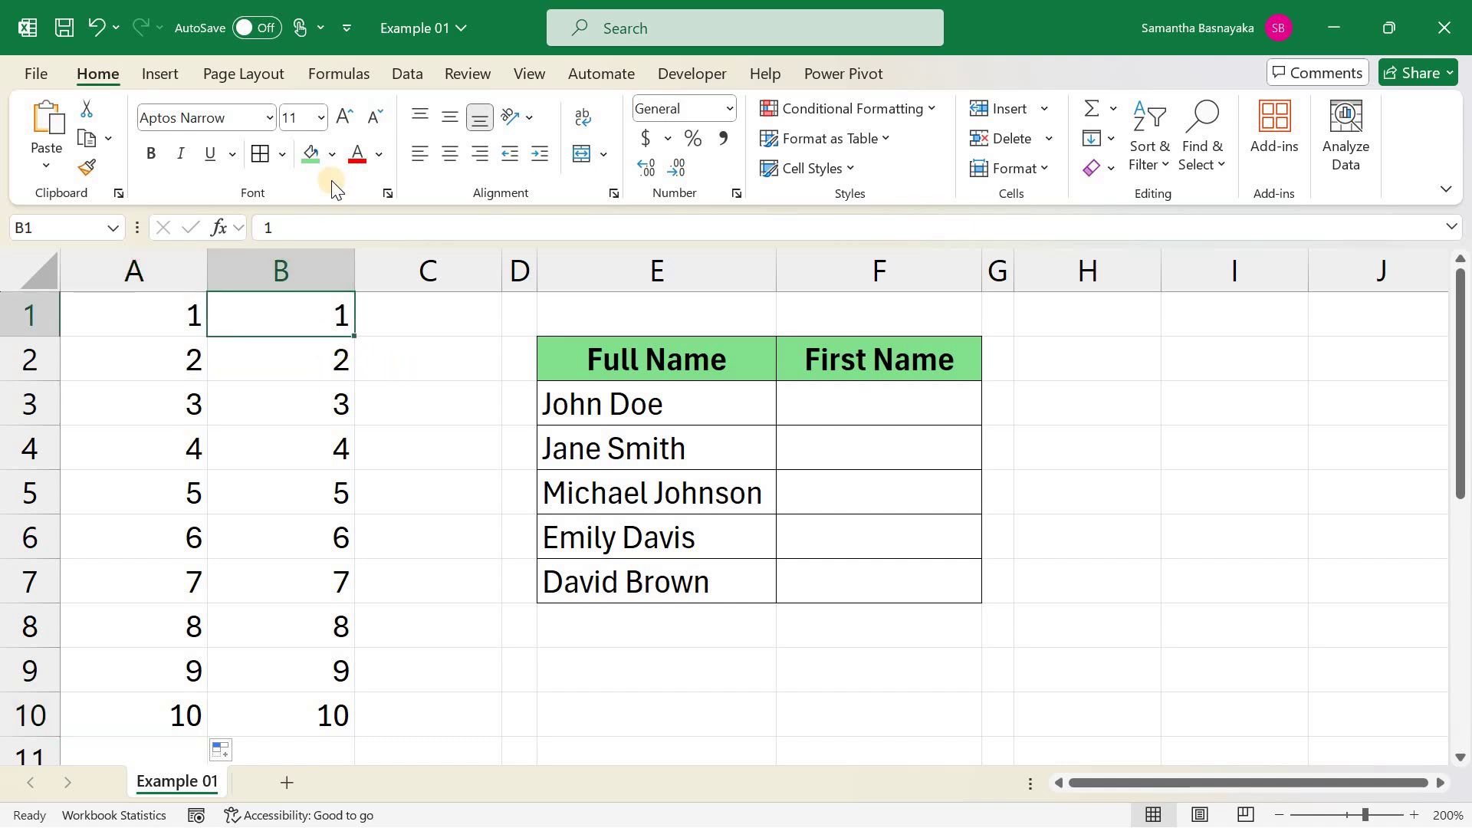
click(334, 156)
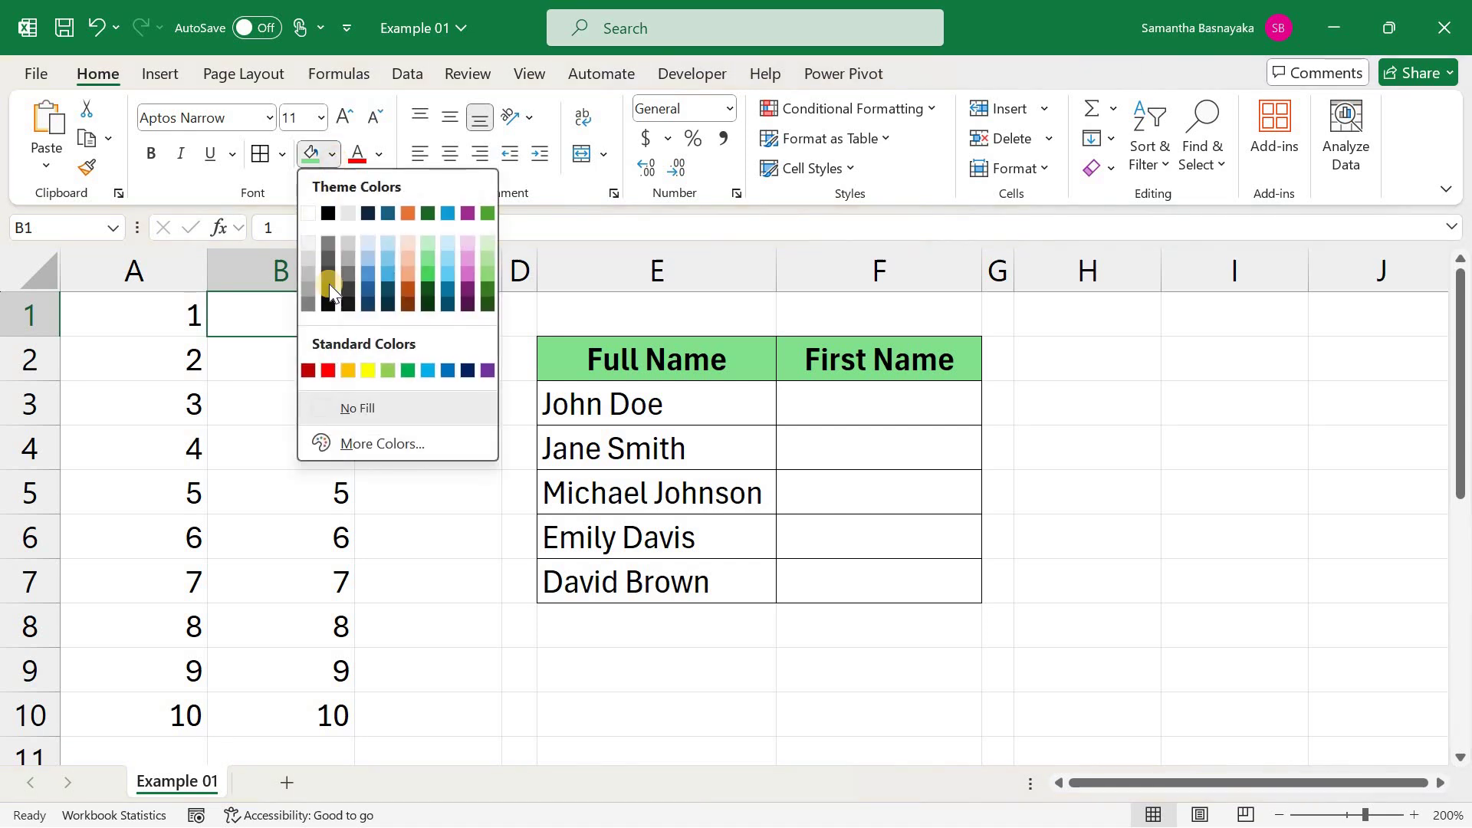
click(367, 371)
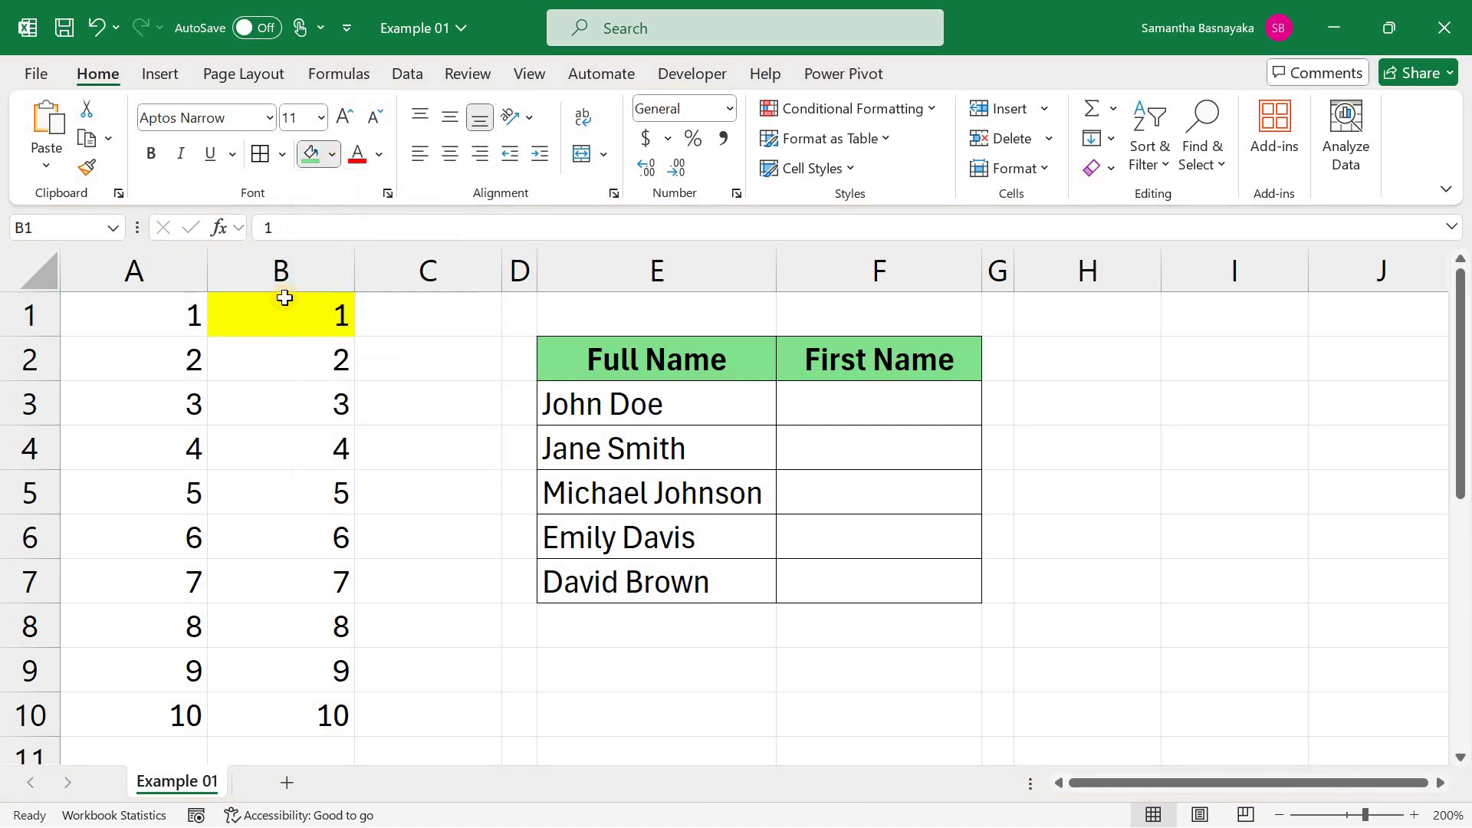
click(150, 153)
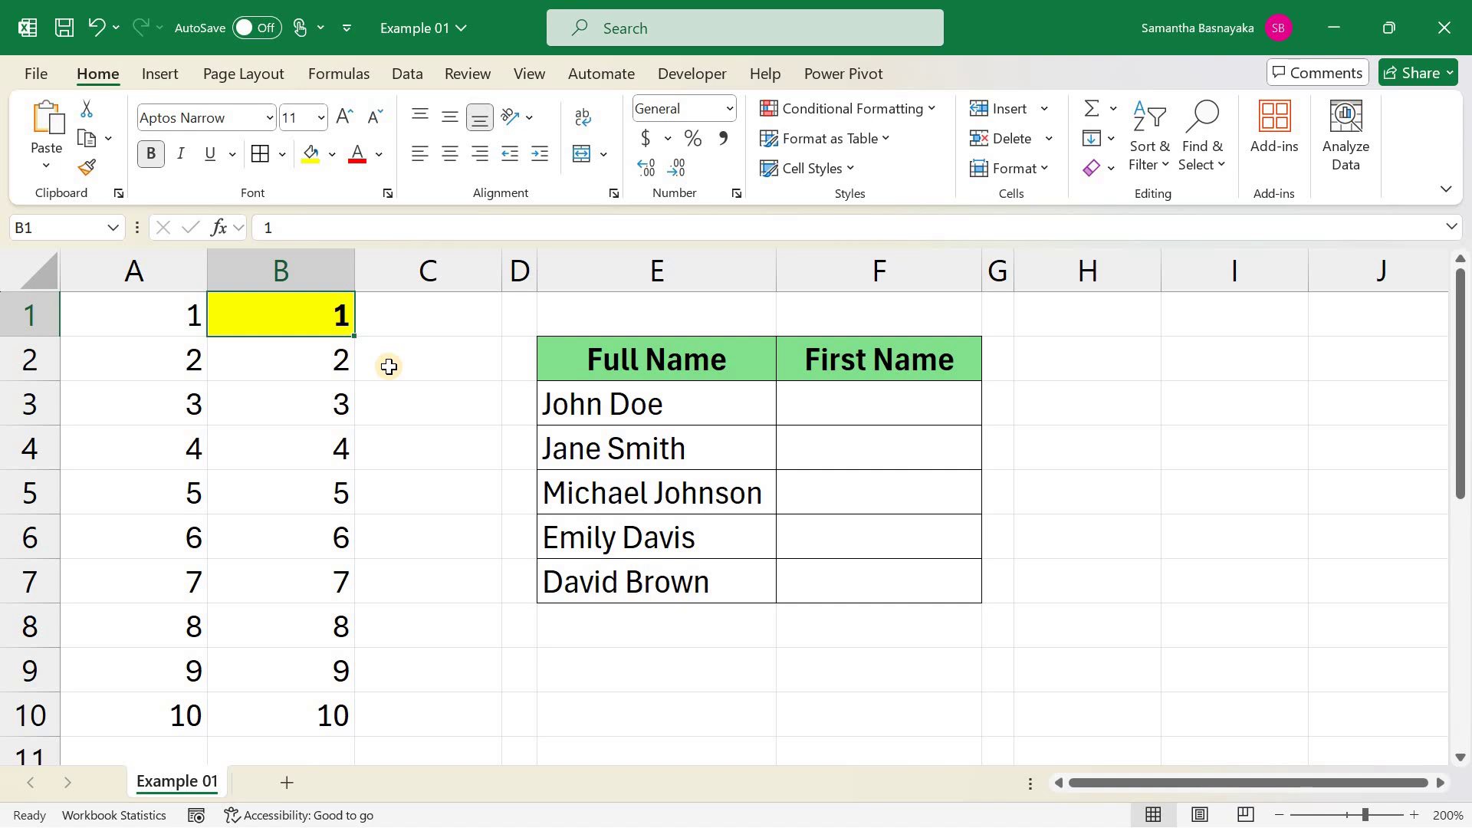
AutoFill cell B1 with its formatting down to B10 and switch the fill option to Fill Series.
drag(356, 336, 361, 732)
click(372, 752)
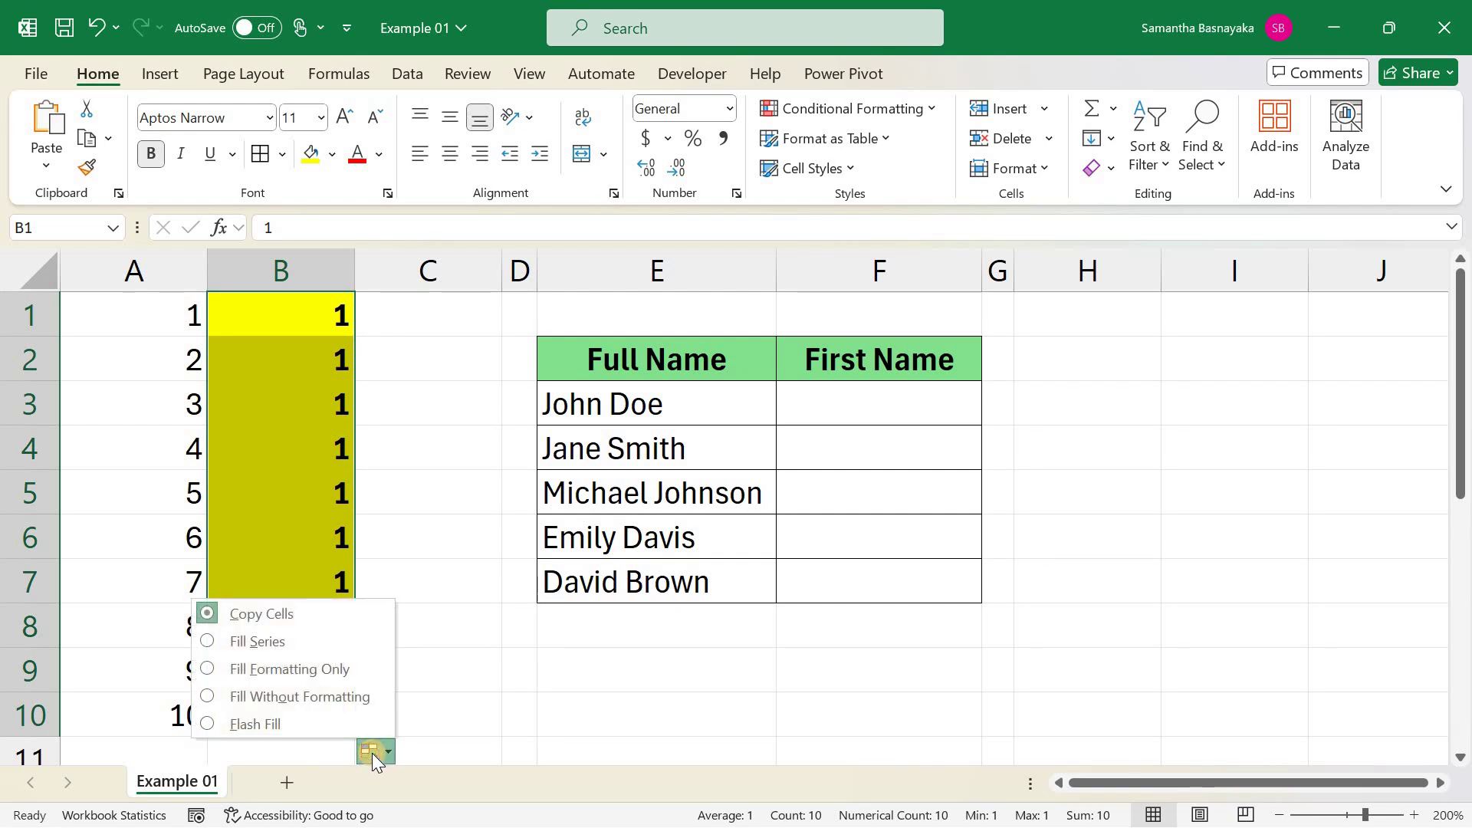
key(s)
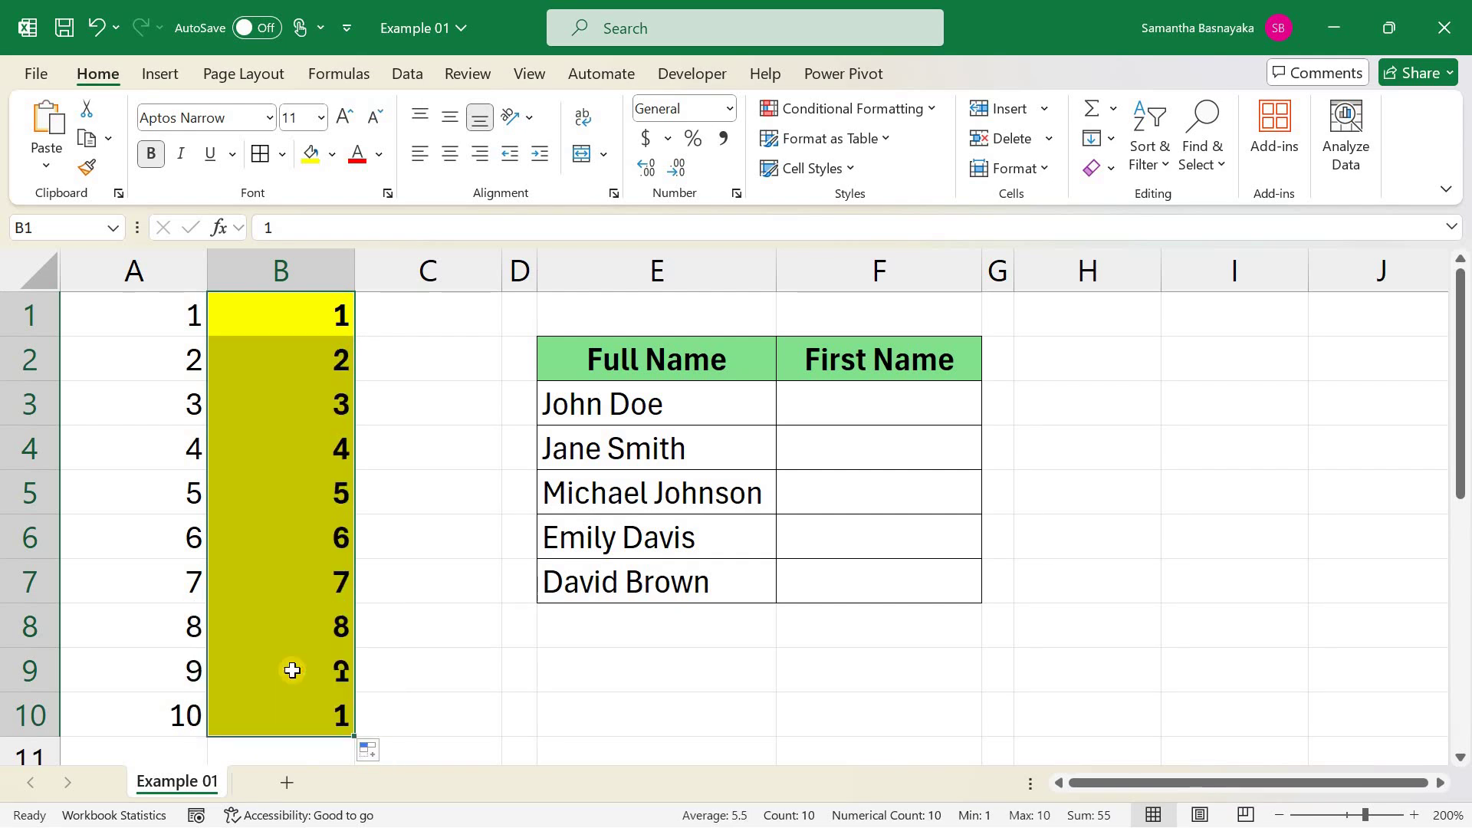
click(295, 316)
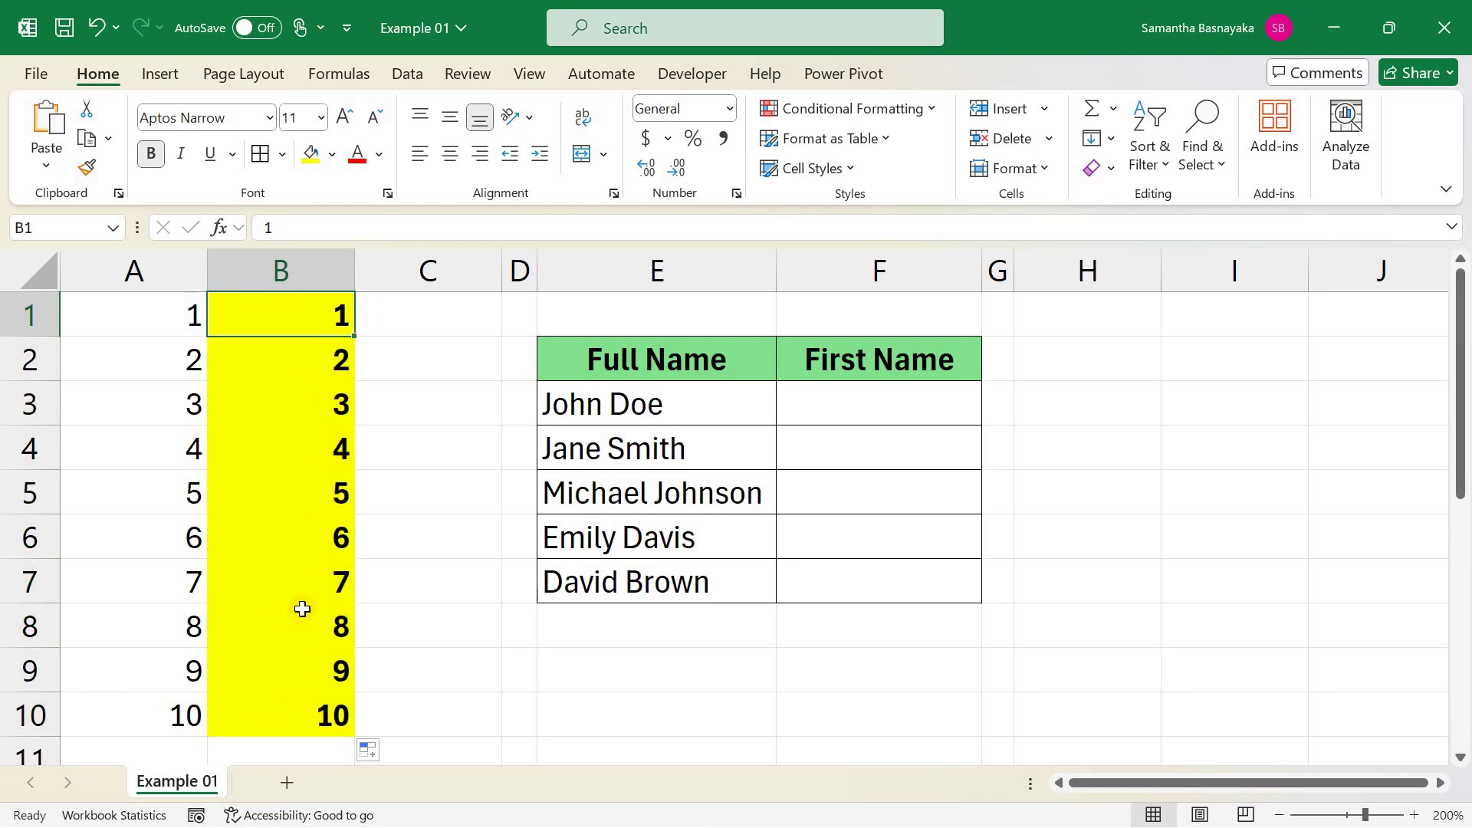
click(296, 715)
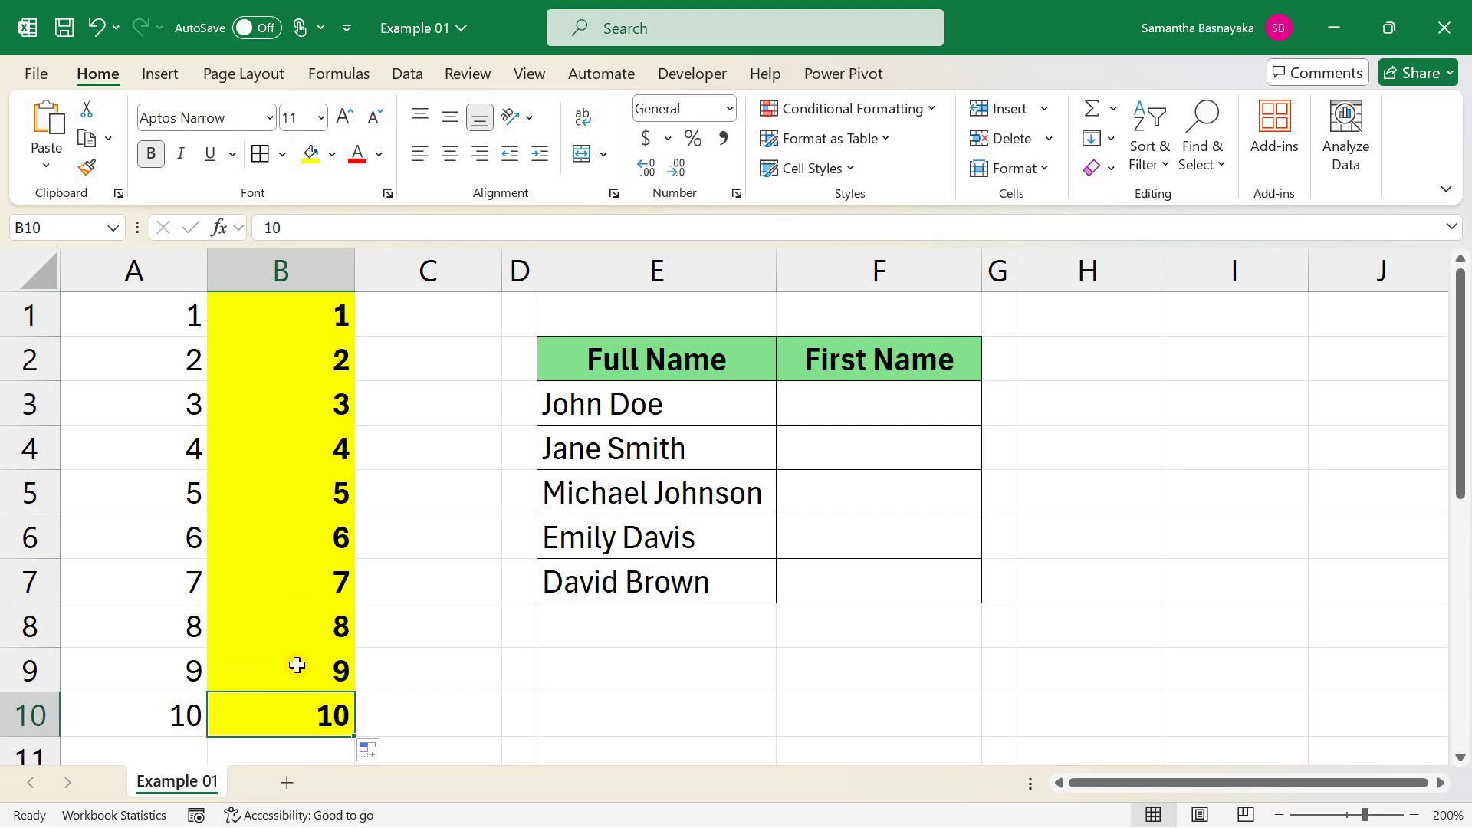
click(315, 269)
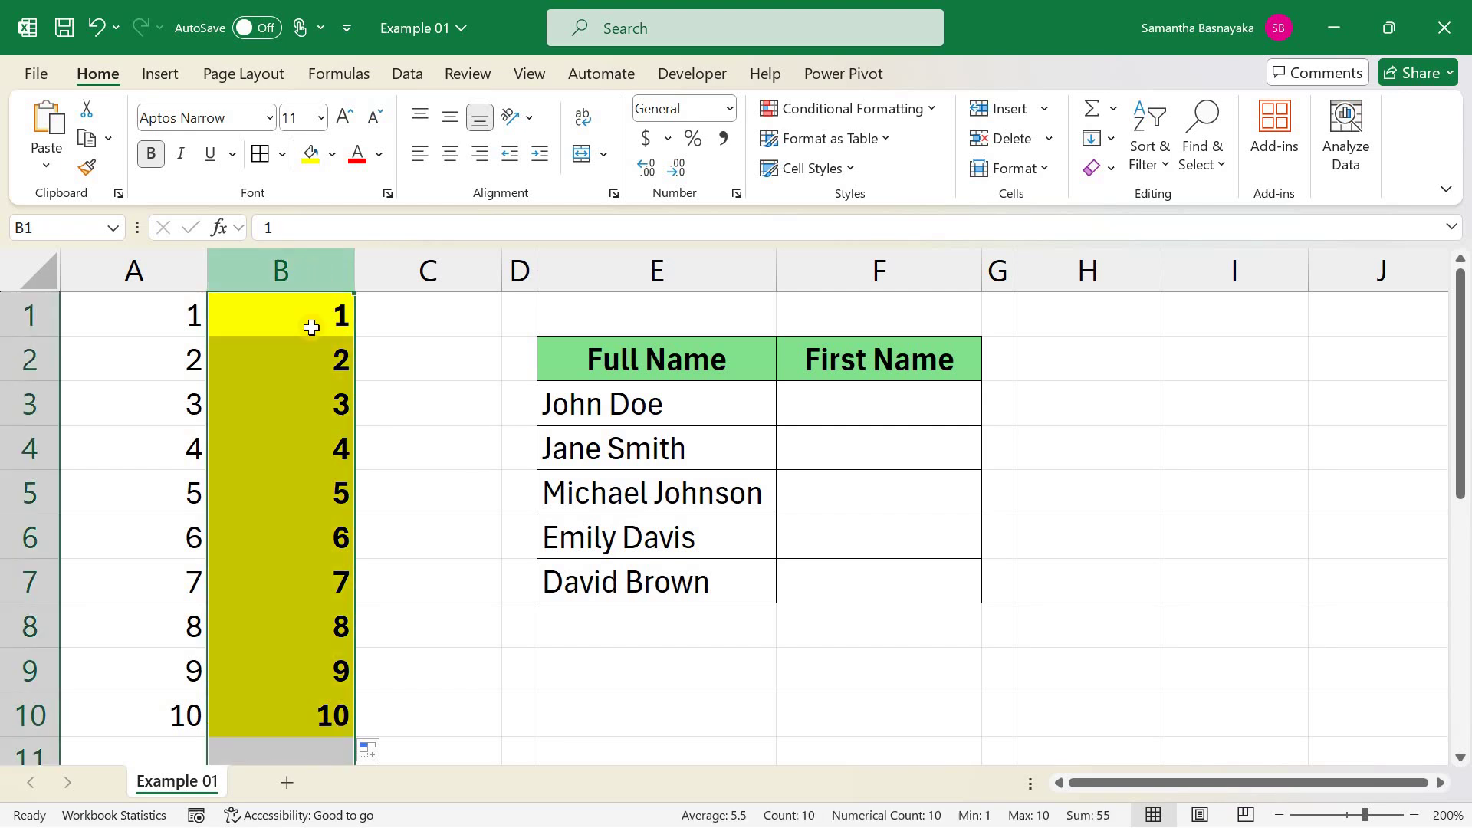
click(311, 328)
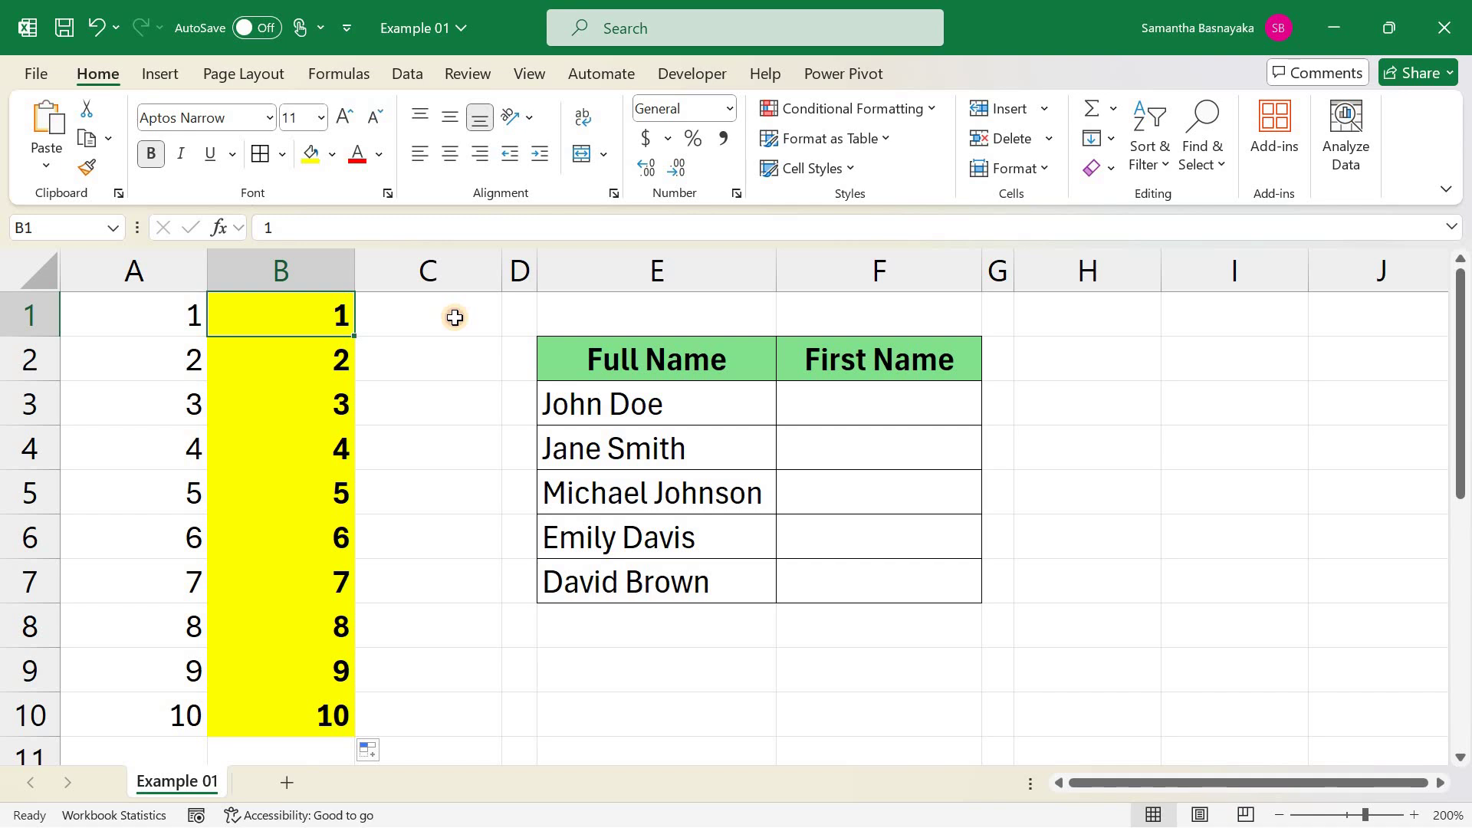
Enter 100 in cell C1 and 200 in cell C2.
click(455, 317)
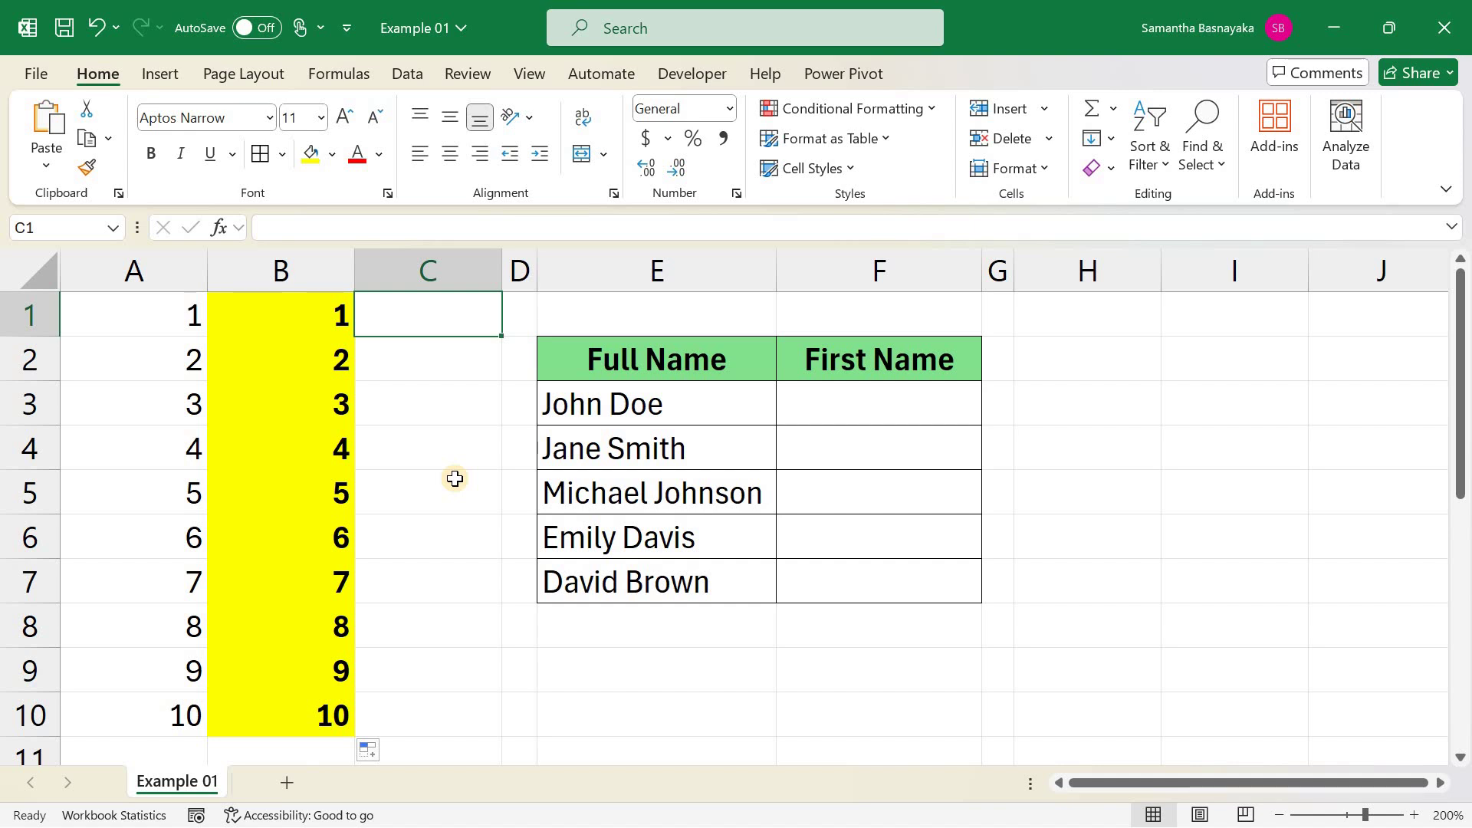
text(100)
key(Return)
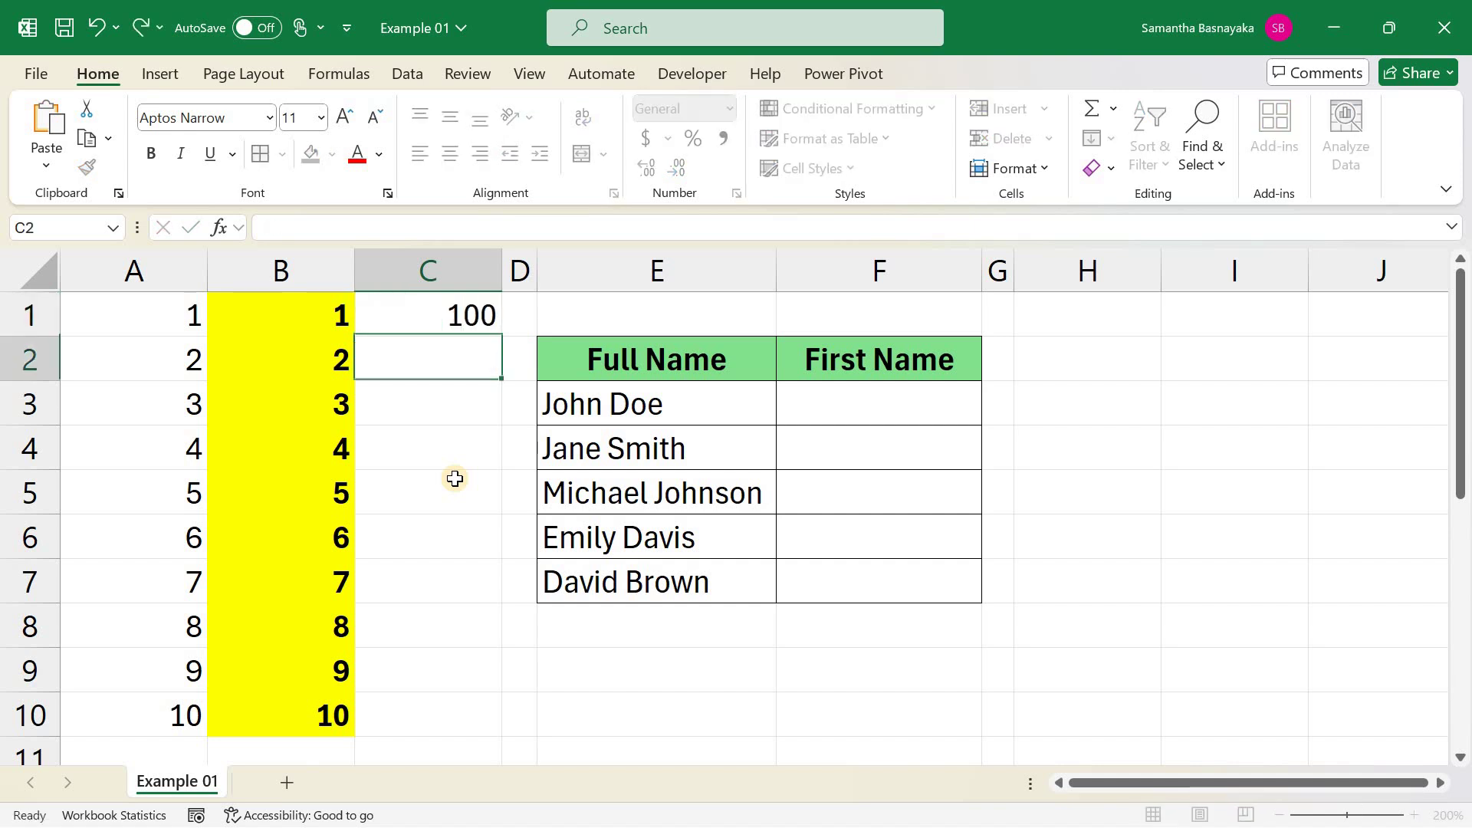
text(200)
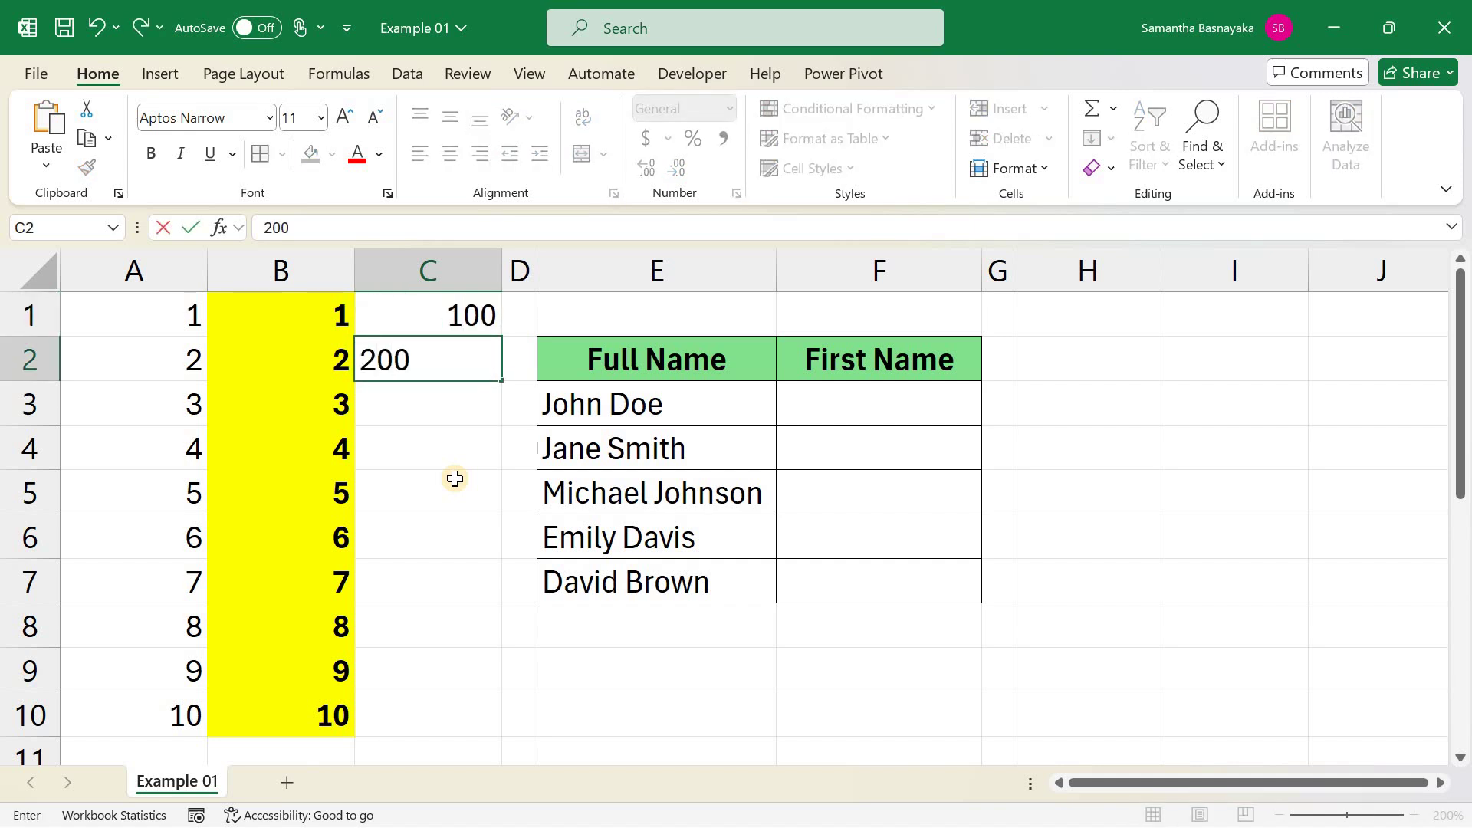
key(Return)
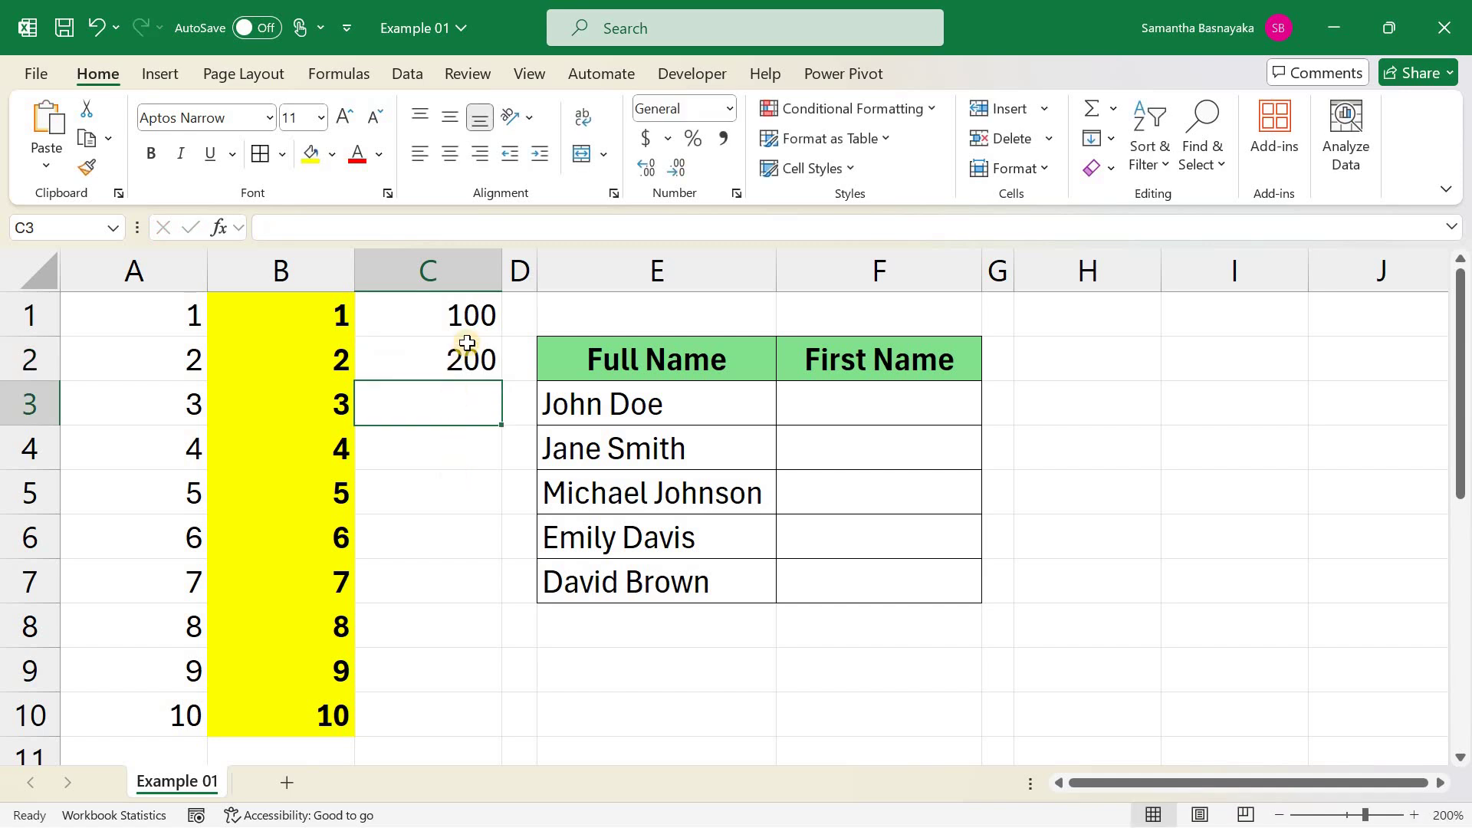
Make cell C1 bold and give it a light green theme fill.
click(478, 318)
click(150, 154)
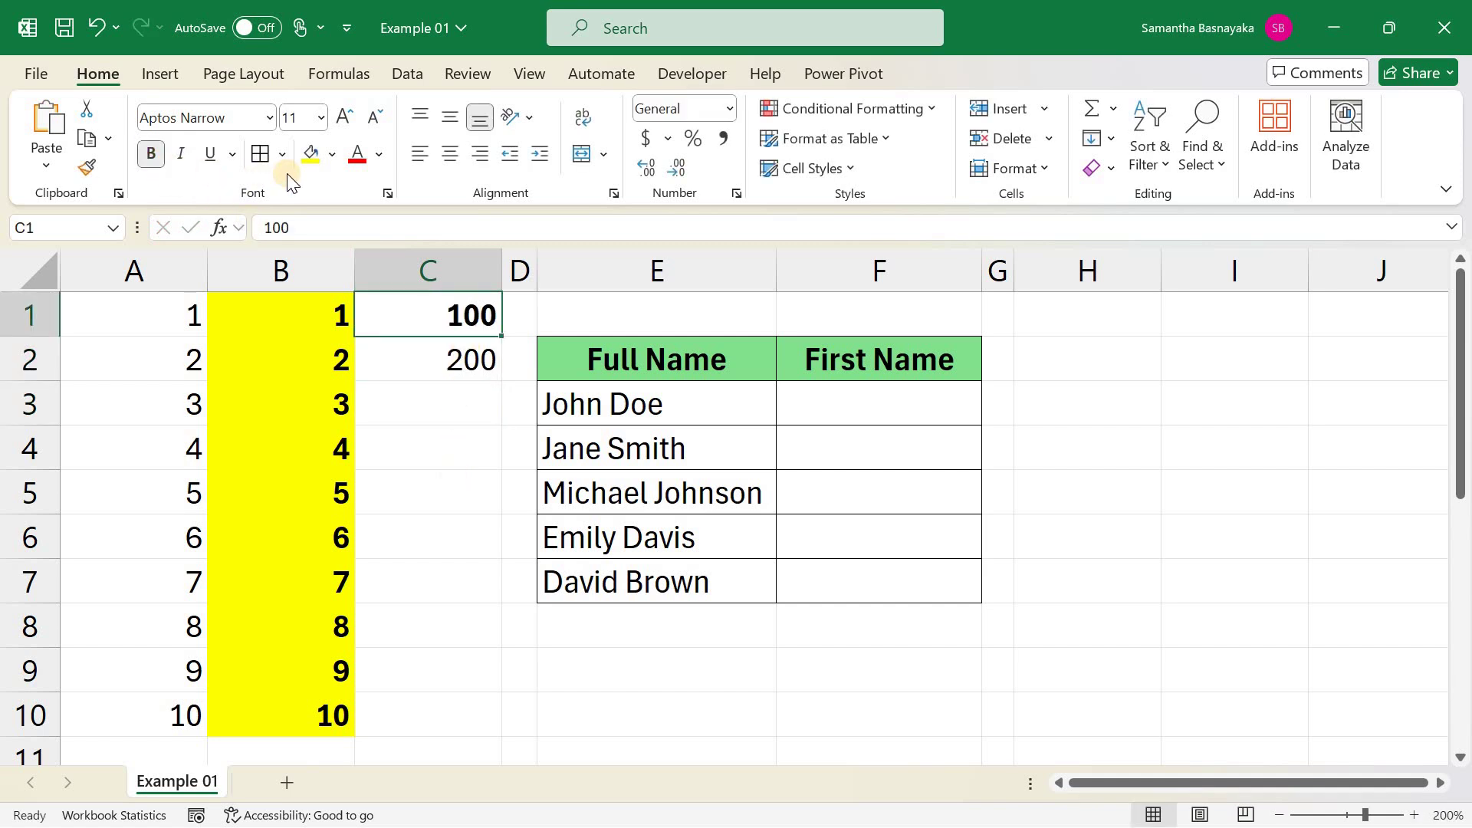
click(332, 154)
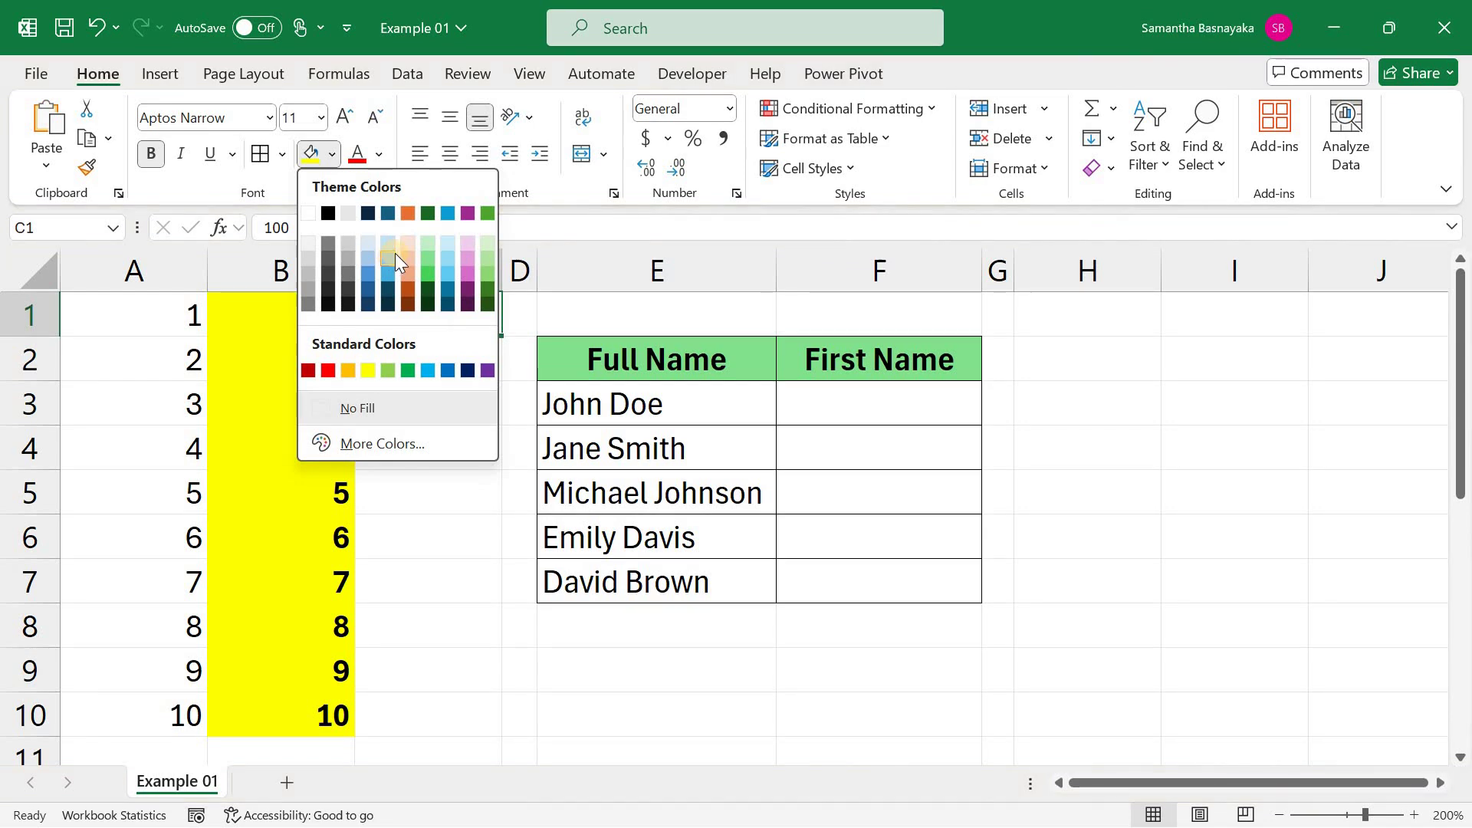
click(428, 258)
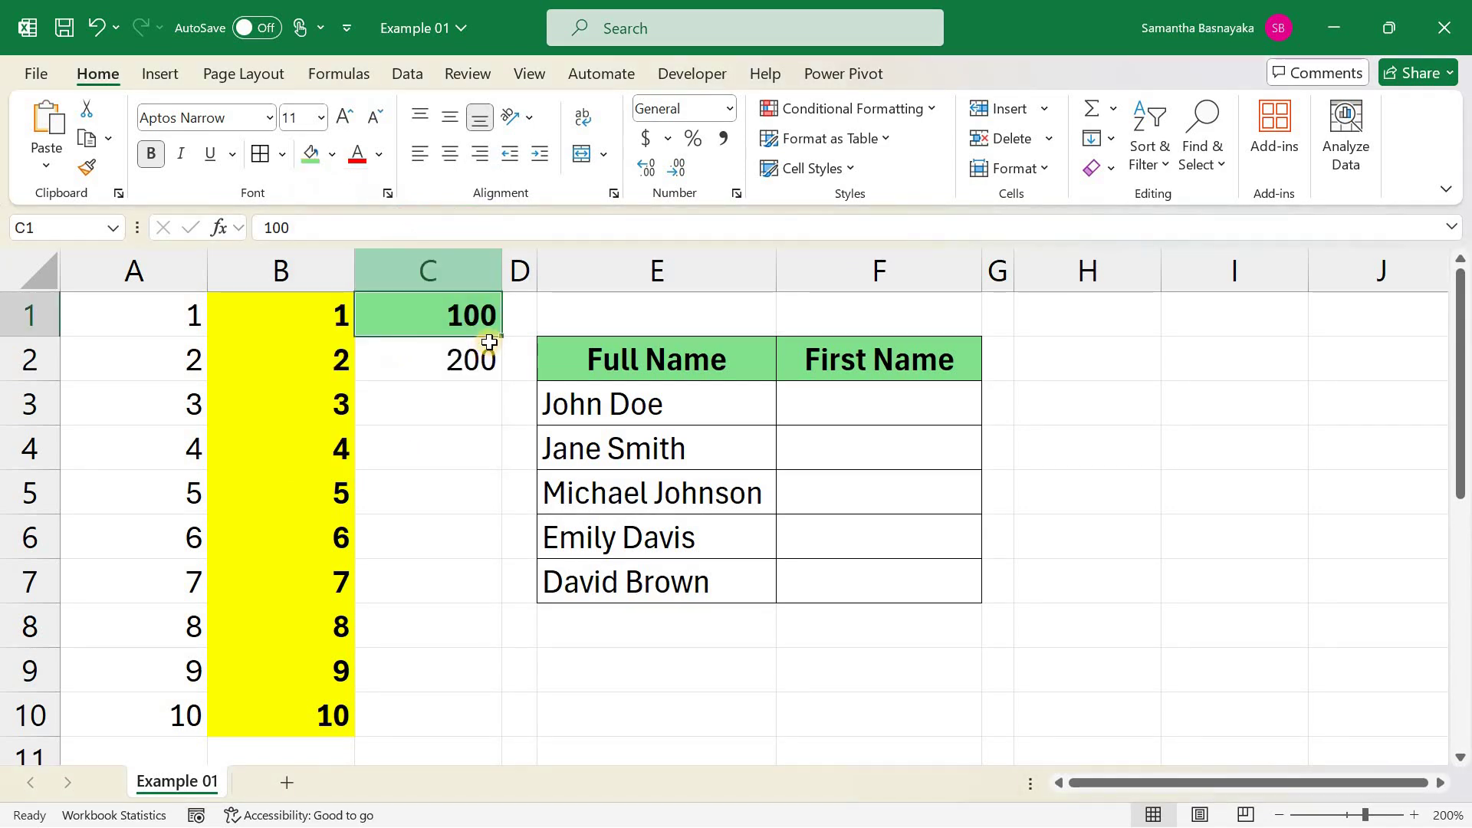
AutoFill the series in C1:C2 down to C10 and apply the Fill Without Formatting option.
drag(480, 316, 468, 730)
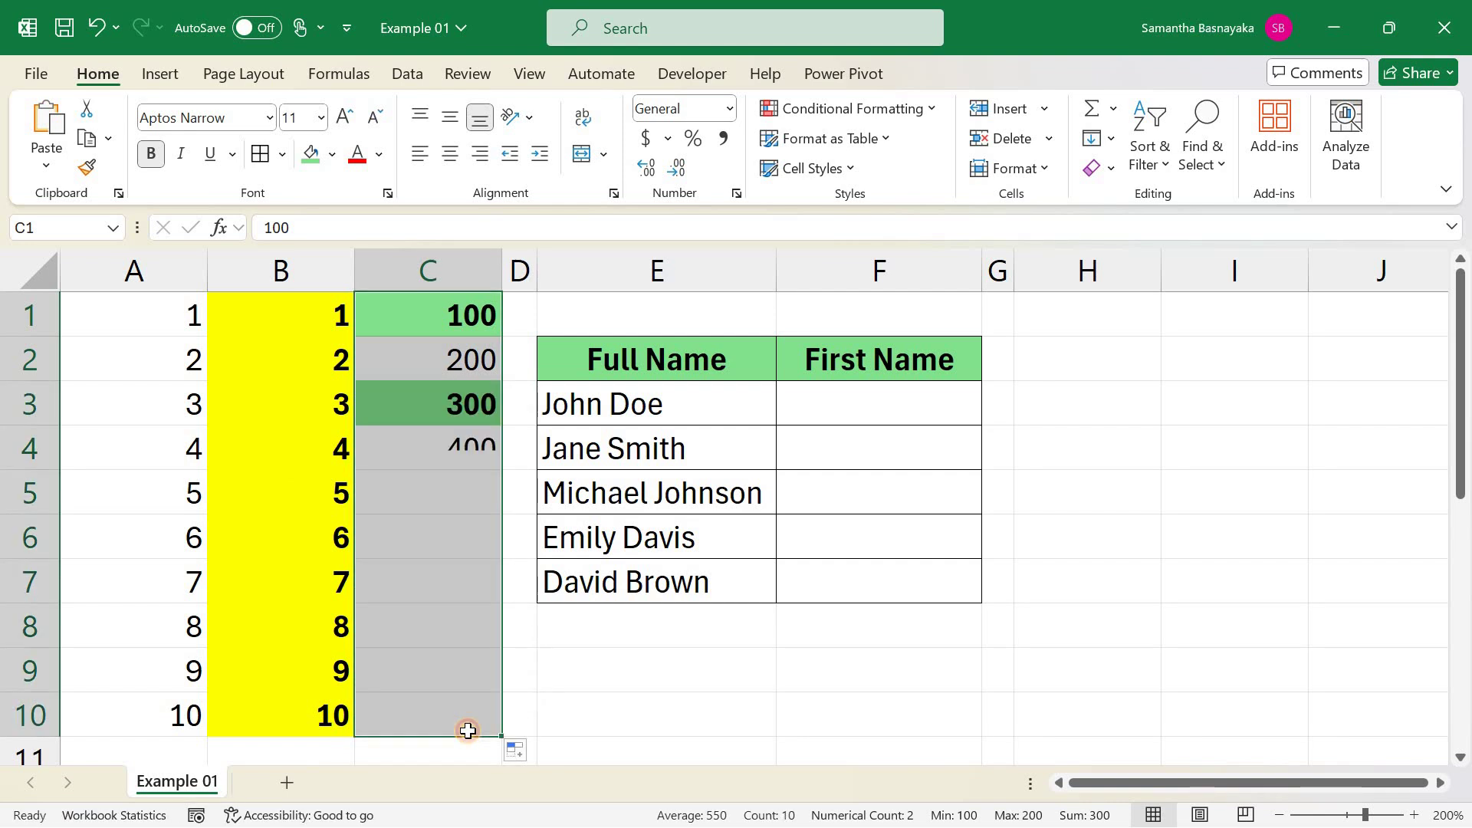
click(513, 753)
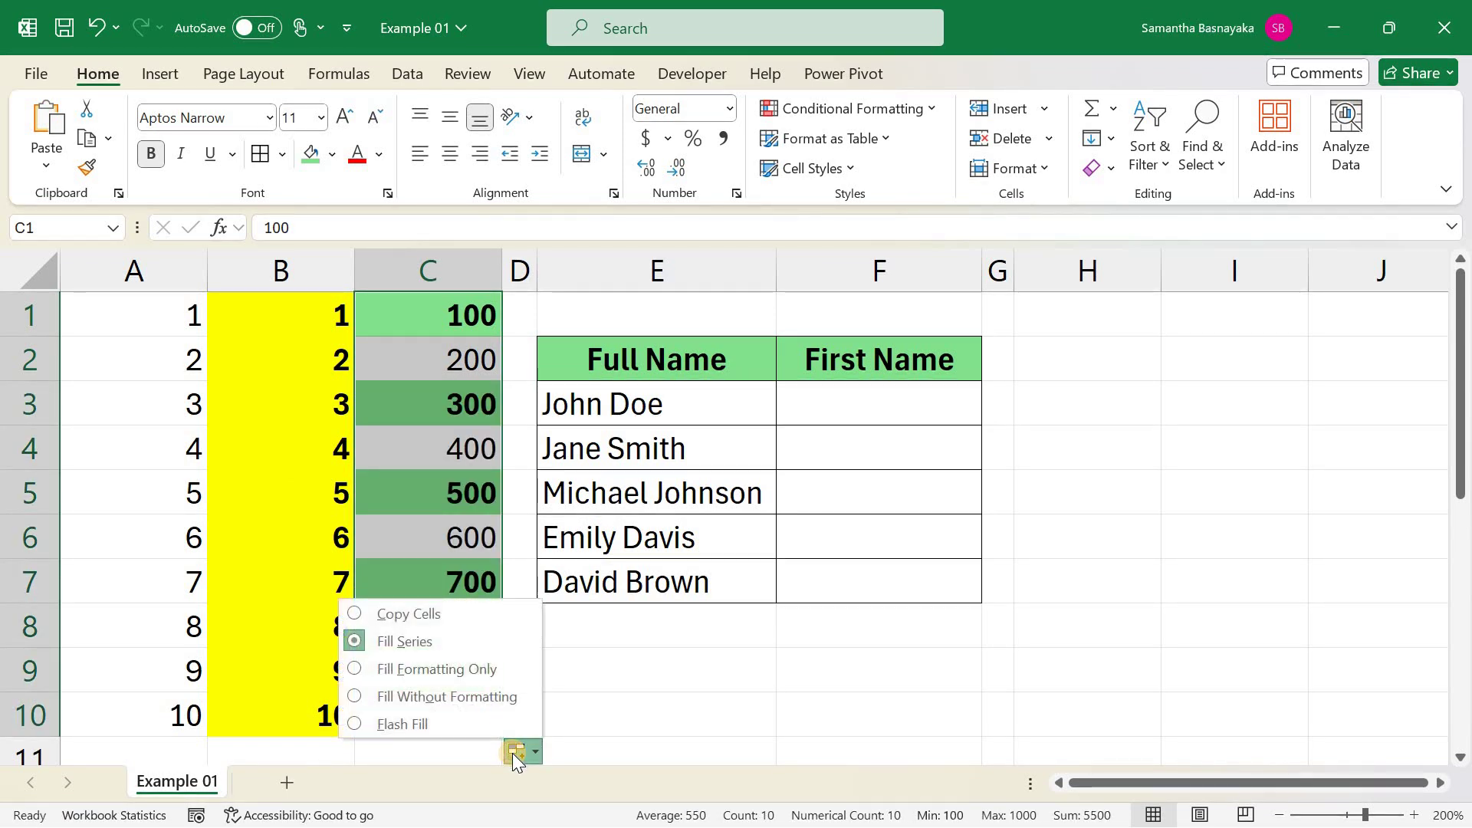
click(388, 698)
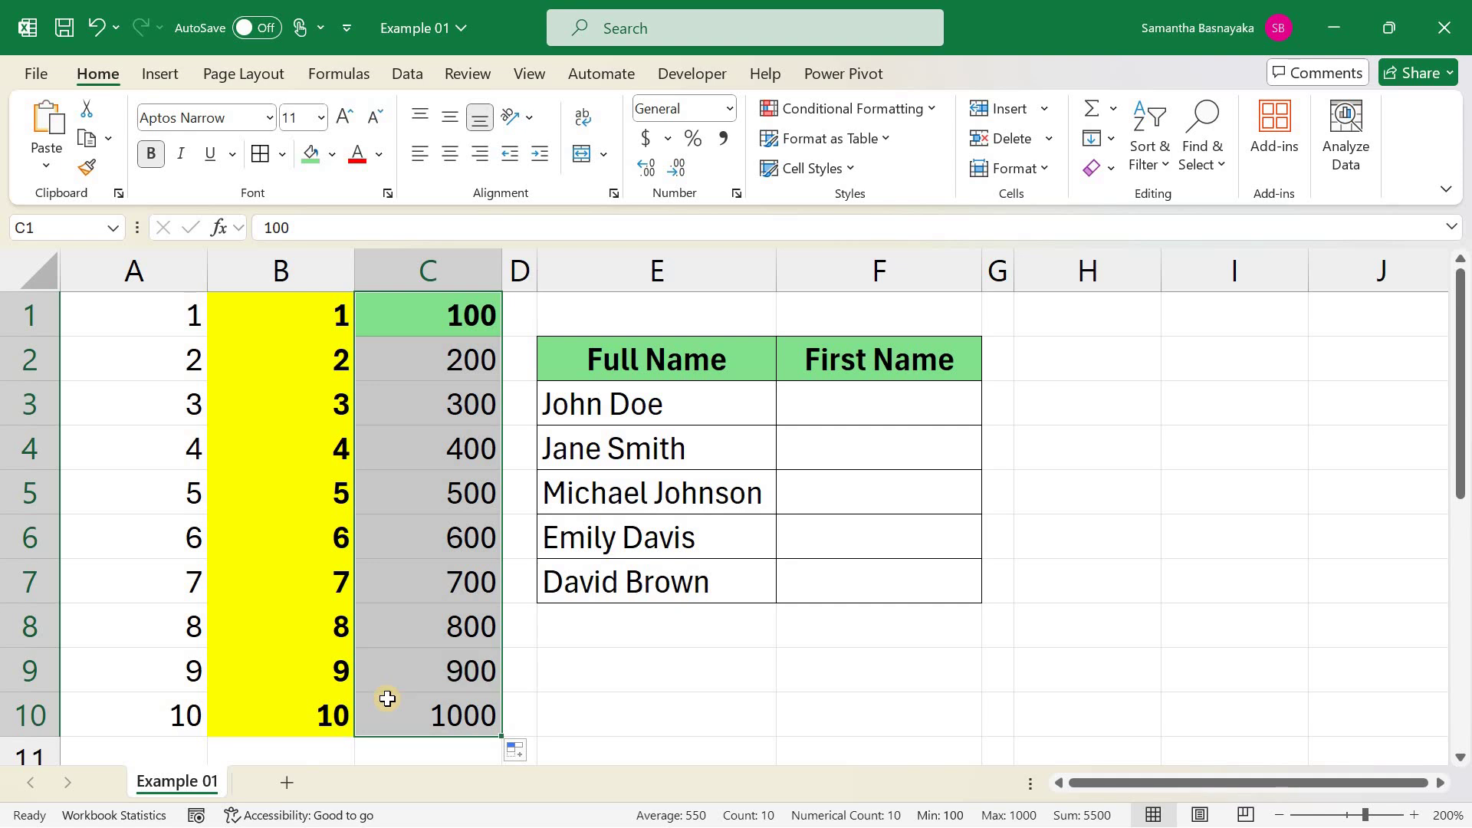
click(404, 312)
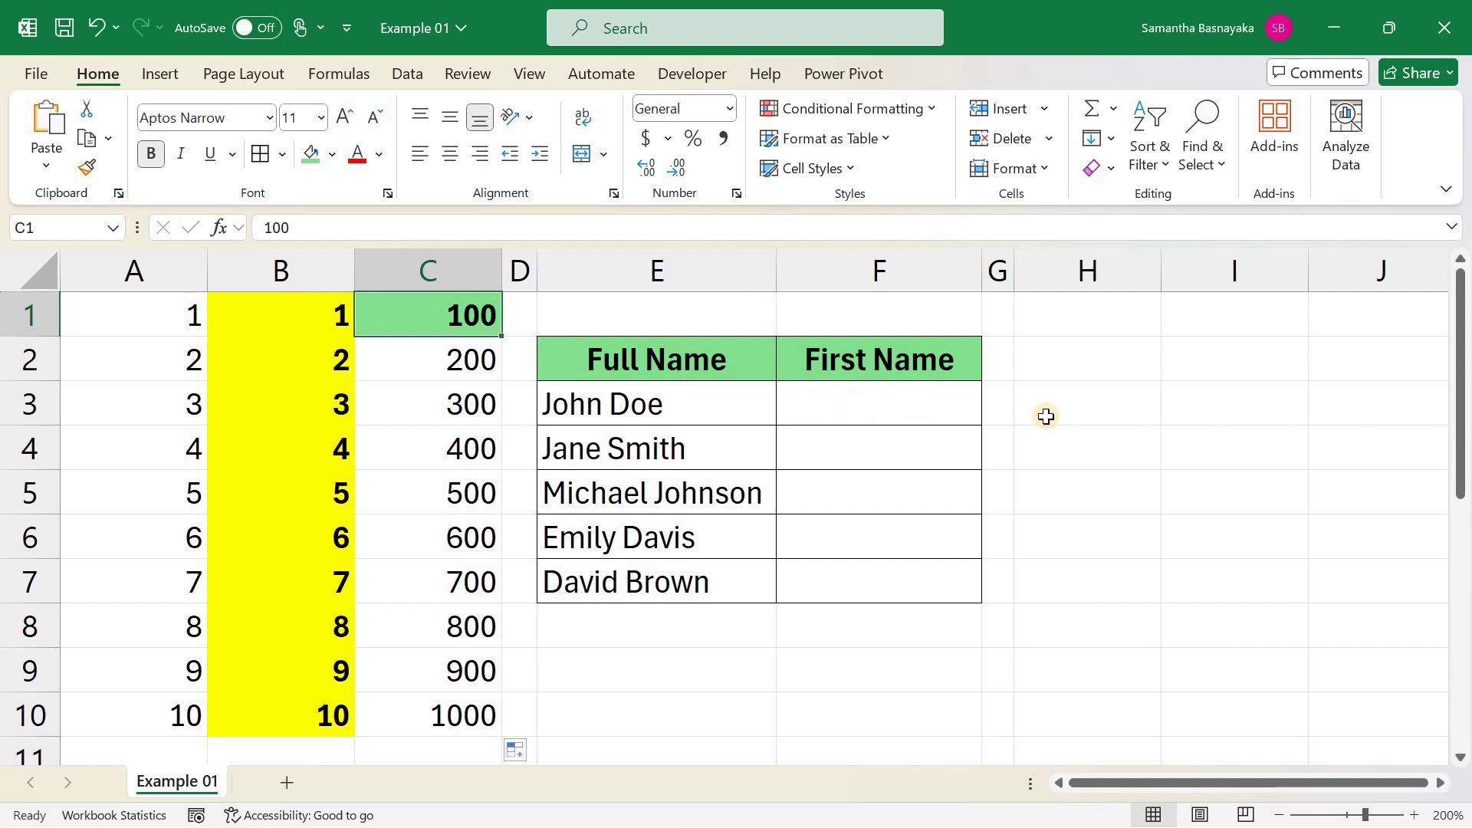
Enter the first name from the full name in E3 into cell F3 of the First Name column.
click(938, 408)
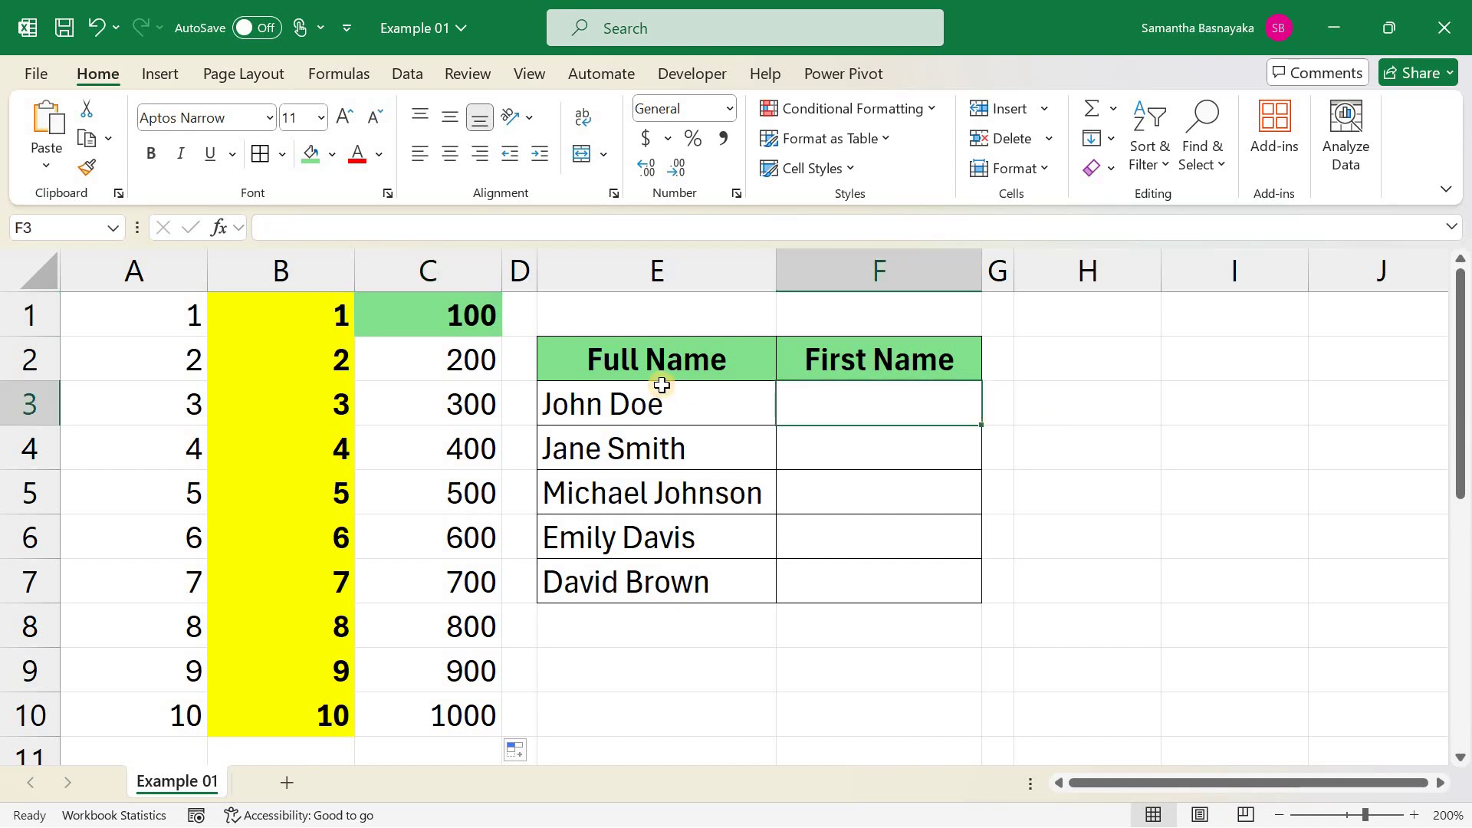
drag(663, 386, 675, 605)
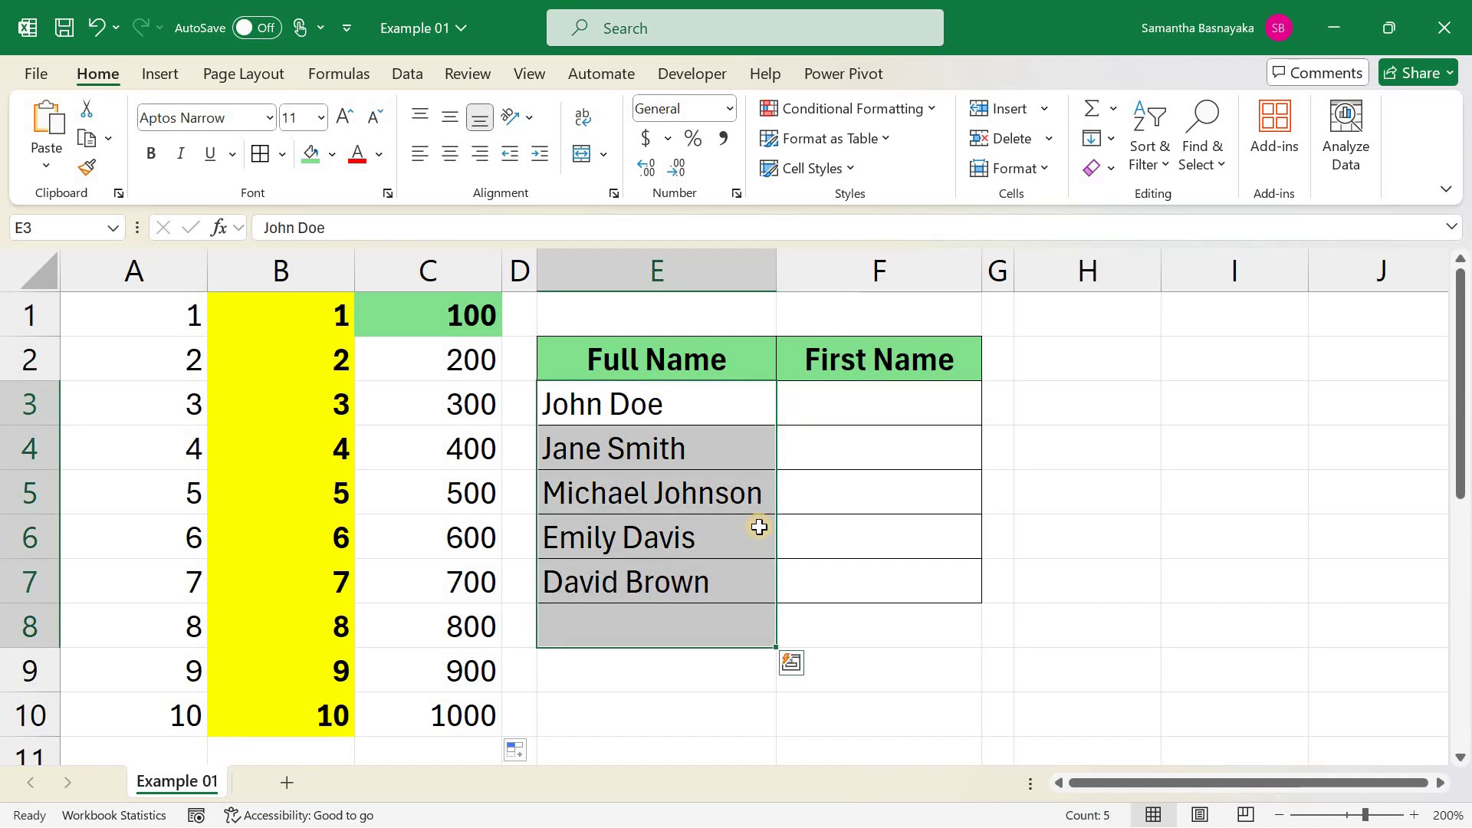
click(862, 403)
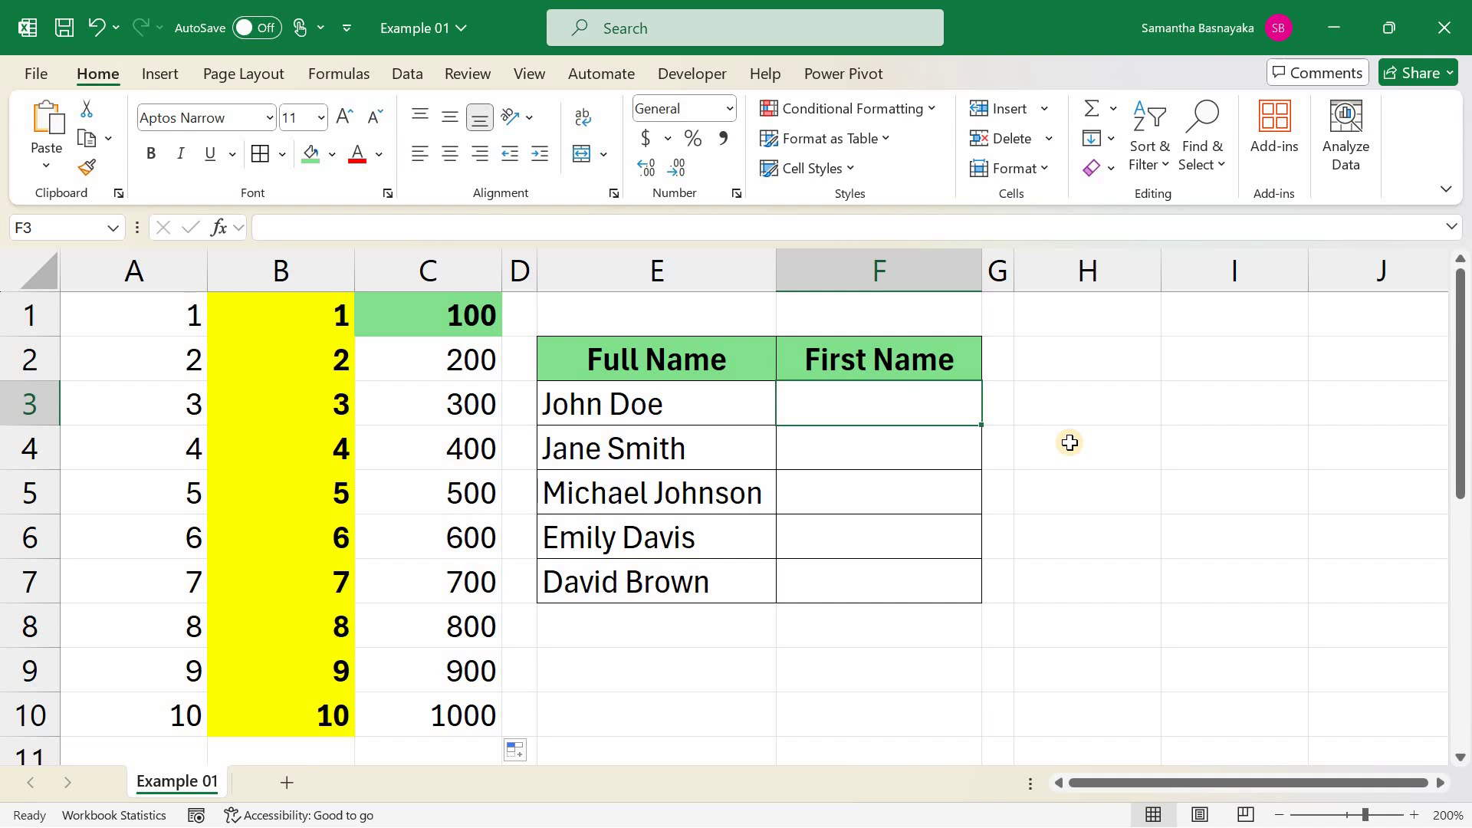
text(John)
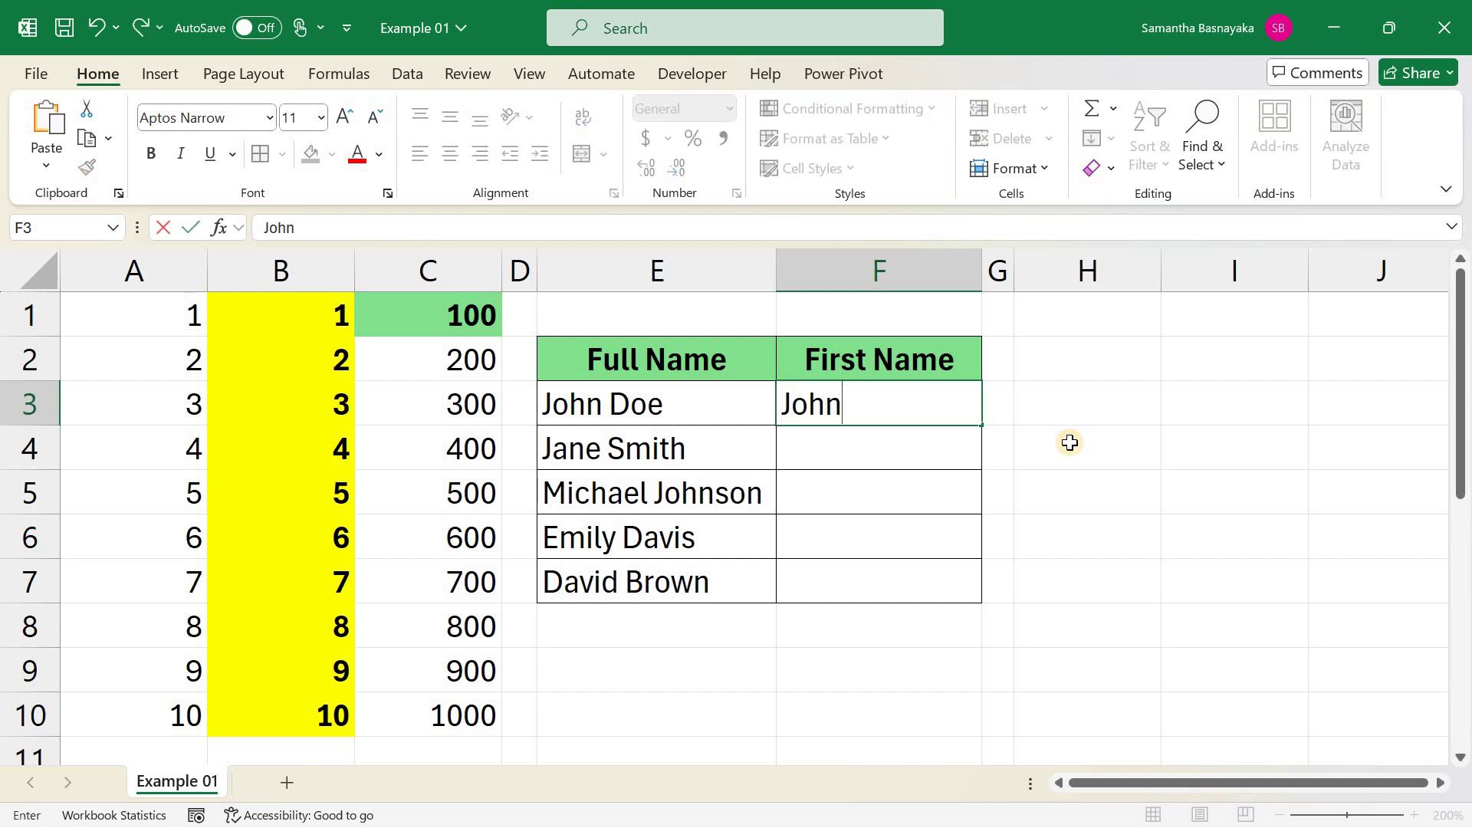
key(Return)
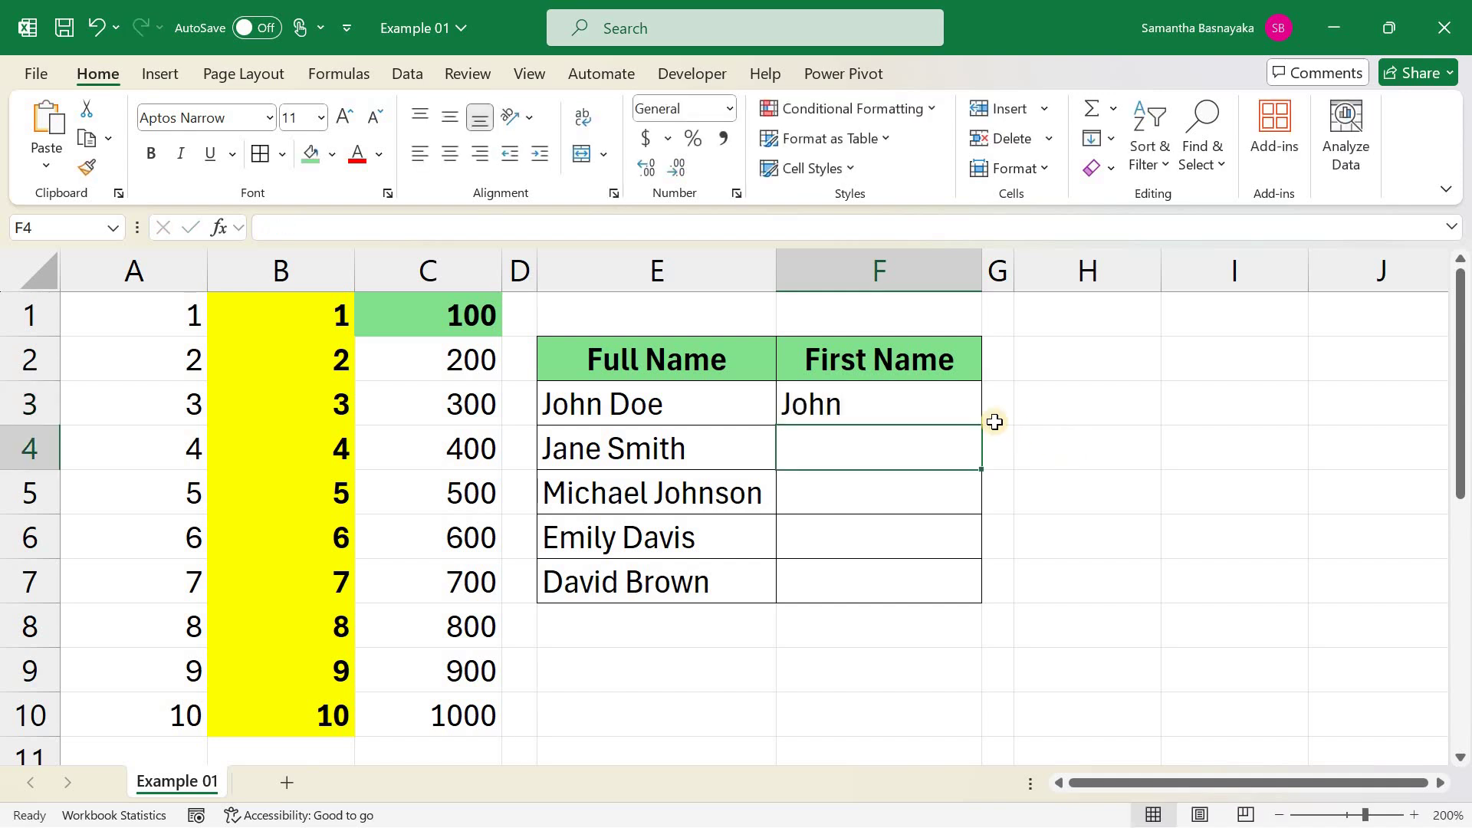
AutoFill the First Name column from F3 down to F7 and apply the Flash Fill option.
click(944, 403)
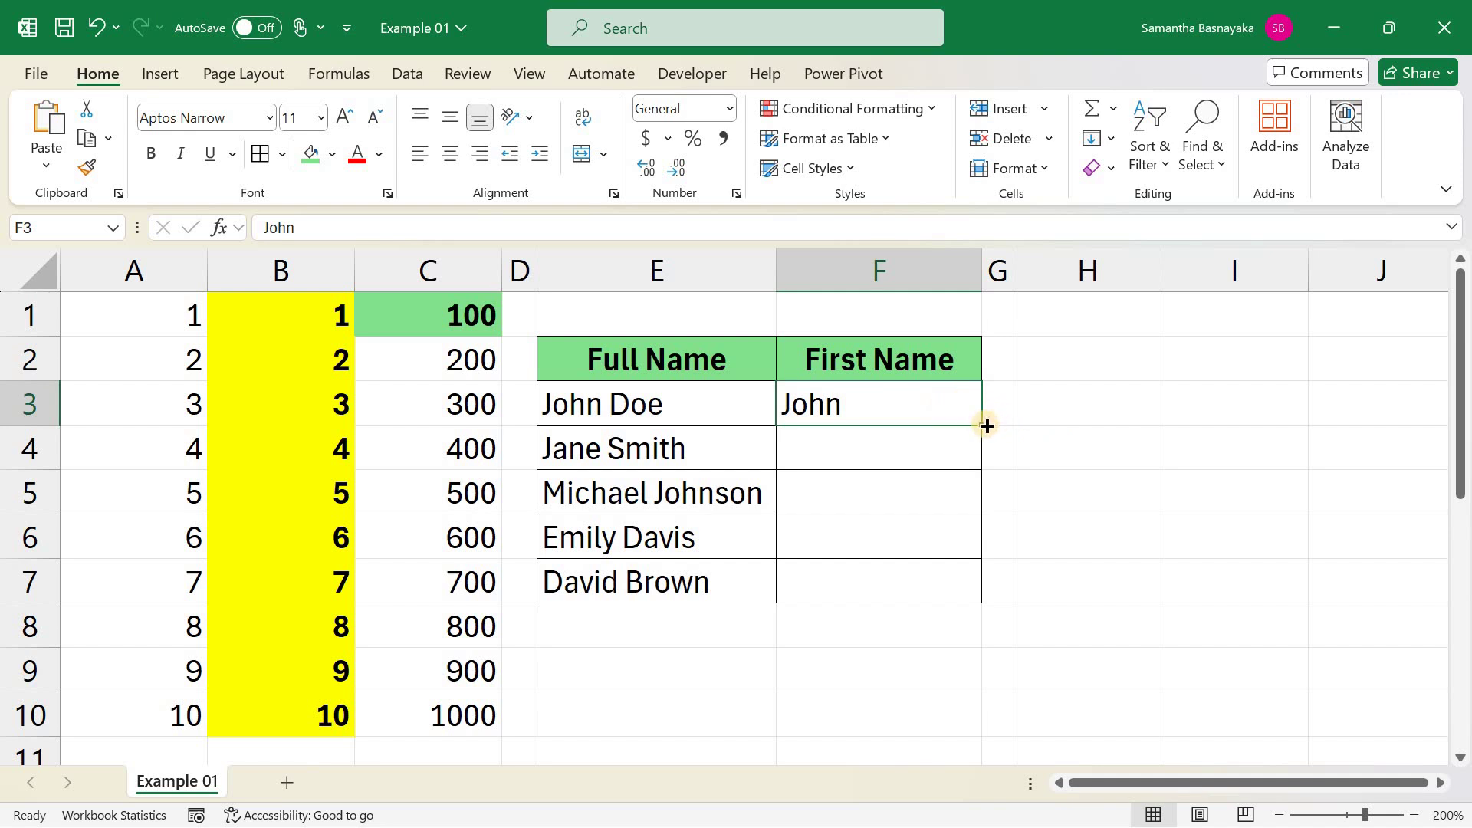
drag(985, 427, 971, 601)
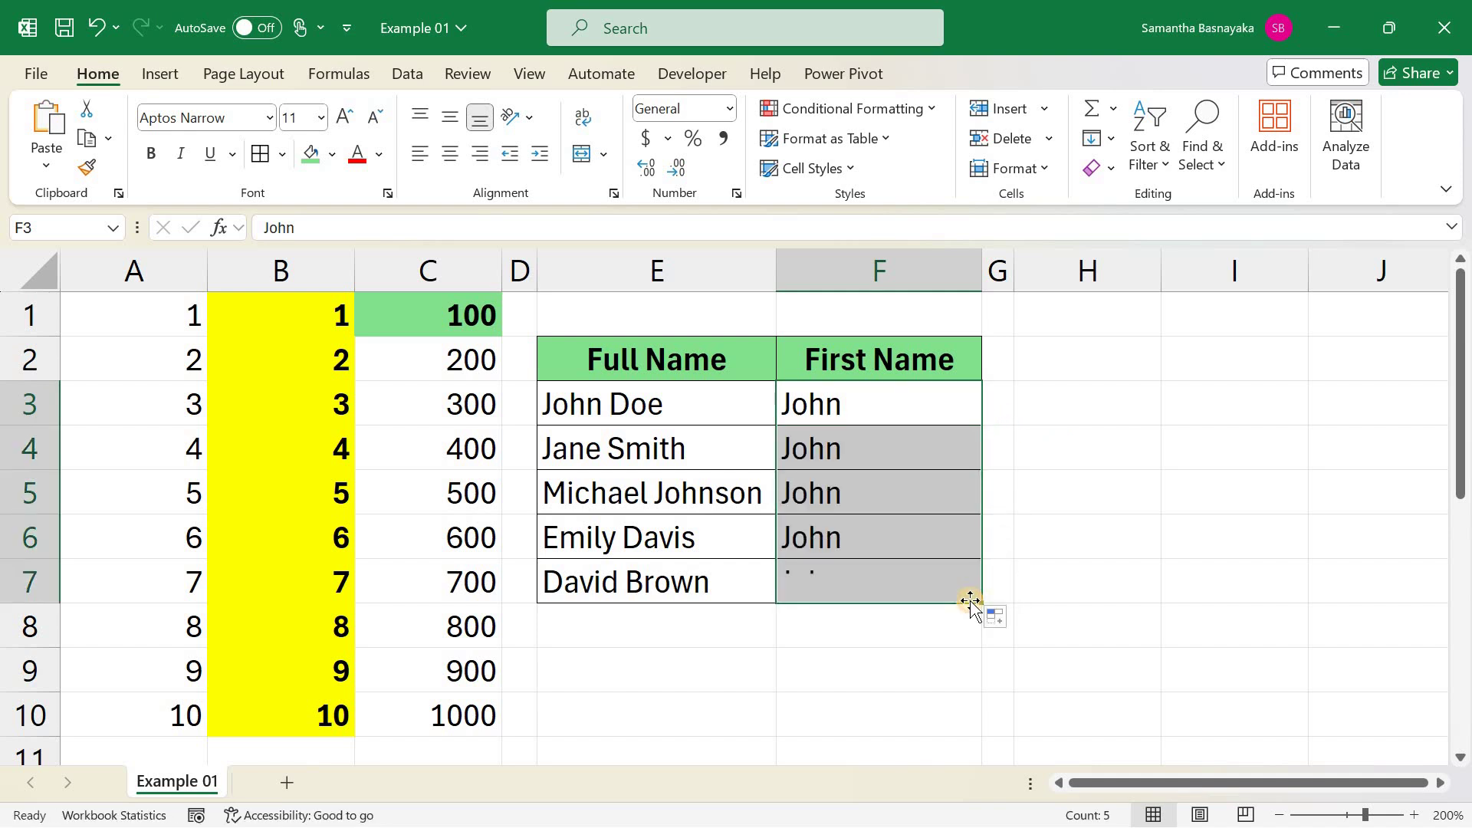
click(1001, 617)
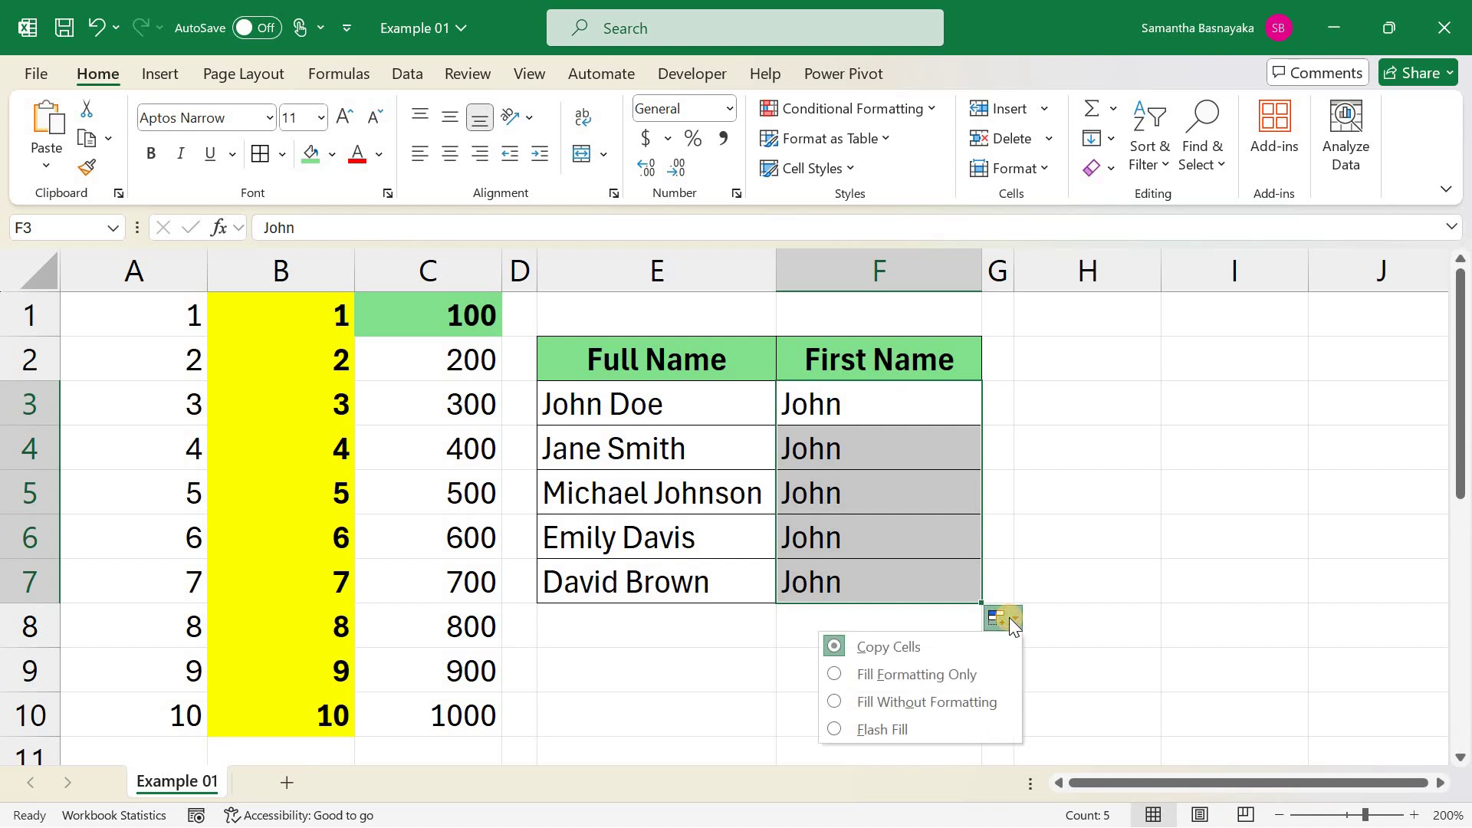
click(838, 730)
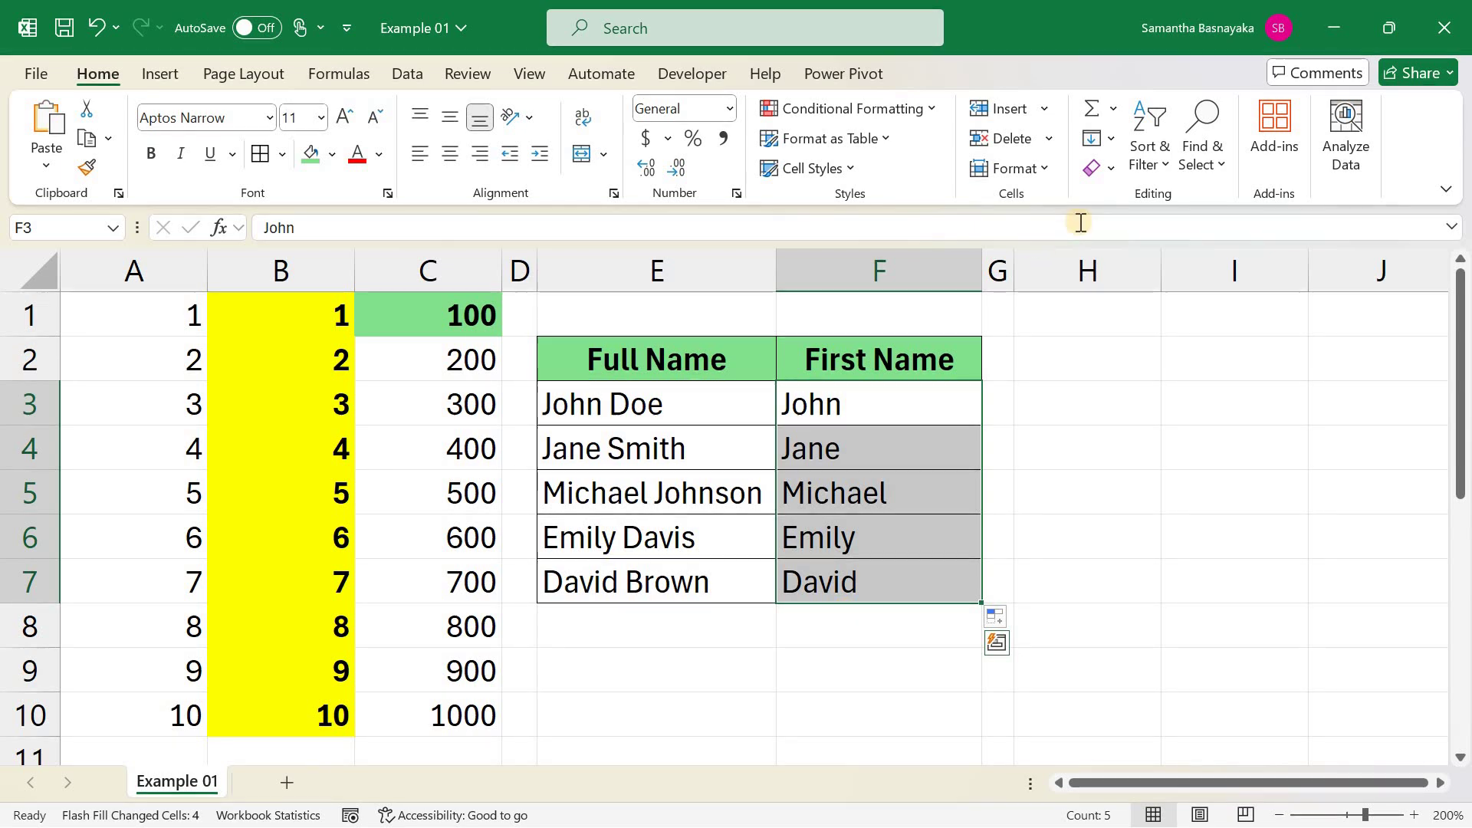
Enter 1 in cell H1 and 2 in cell H2.
click(1228, 325)
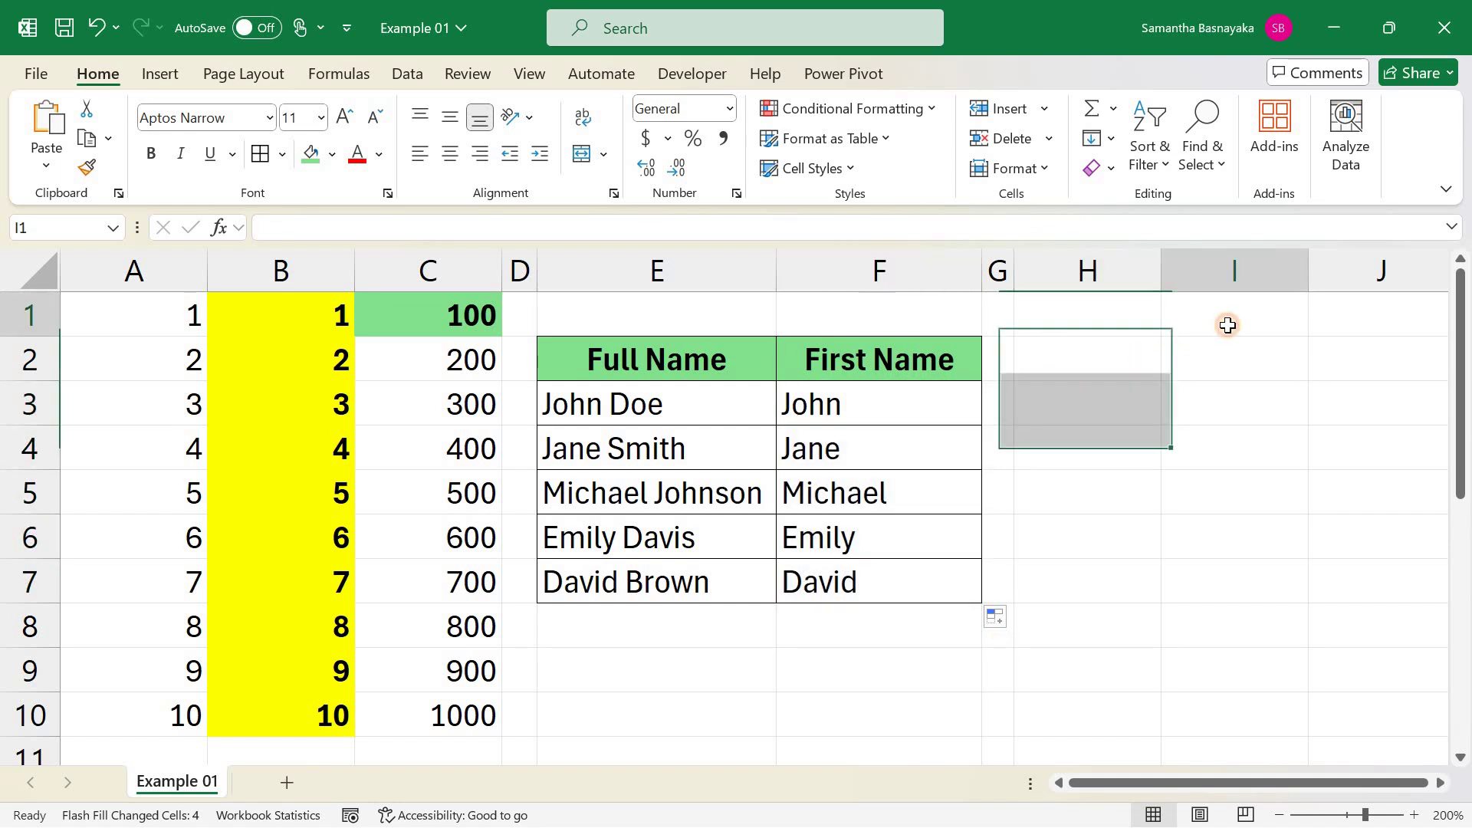
click(1116, 327)
text(1)
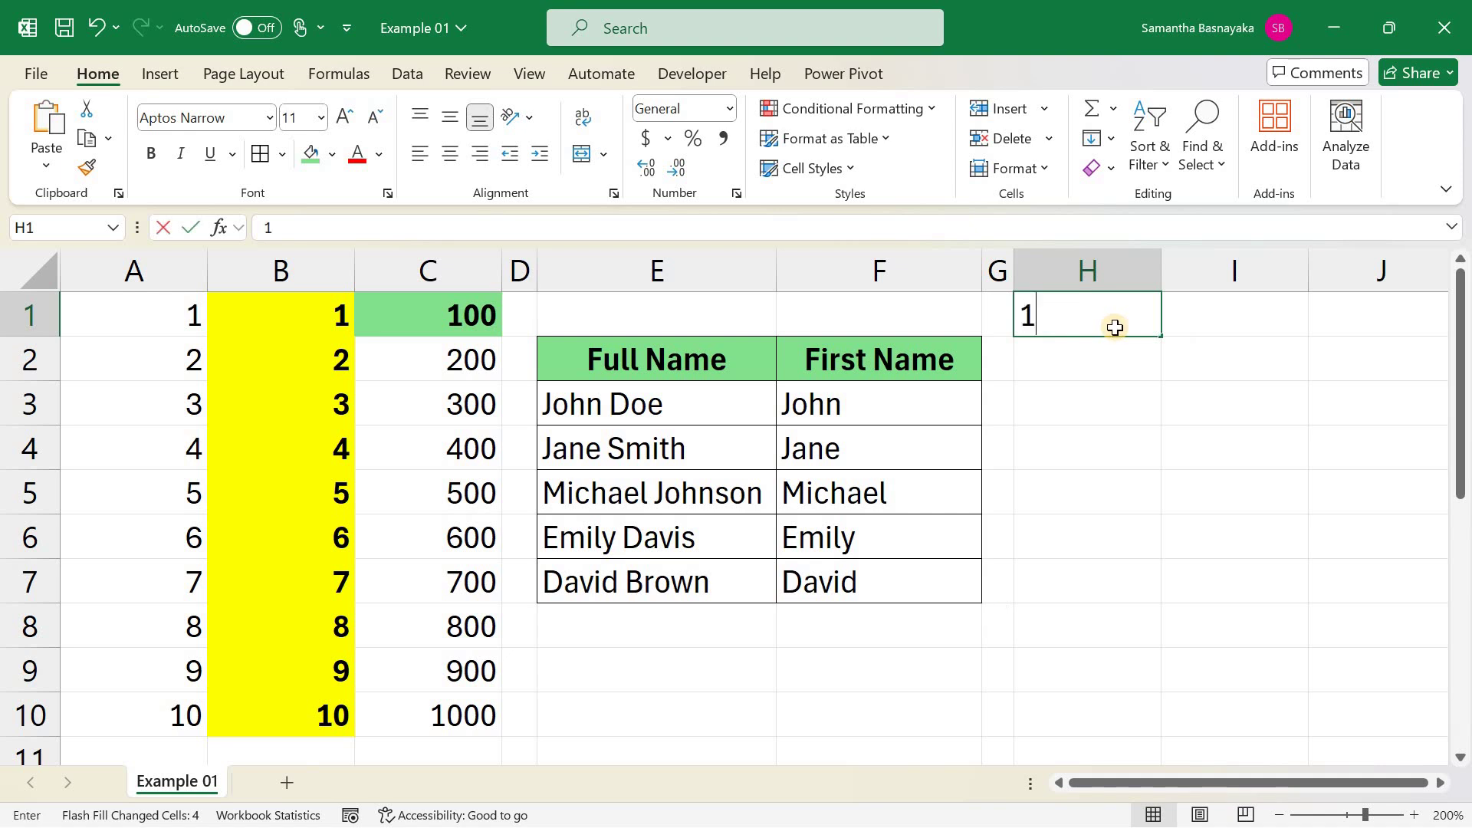
key(Return)
text(2)
key(Return)
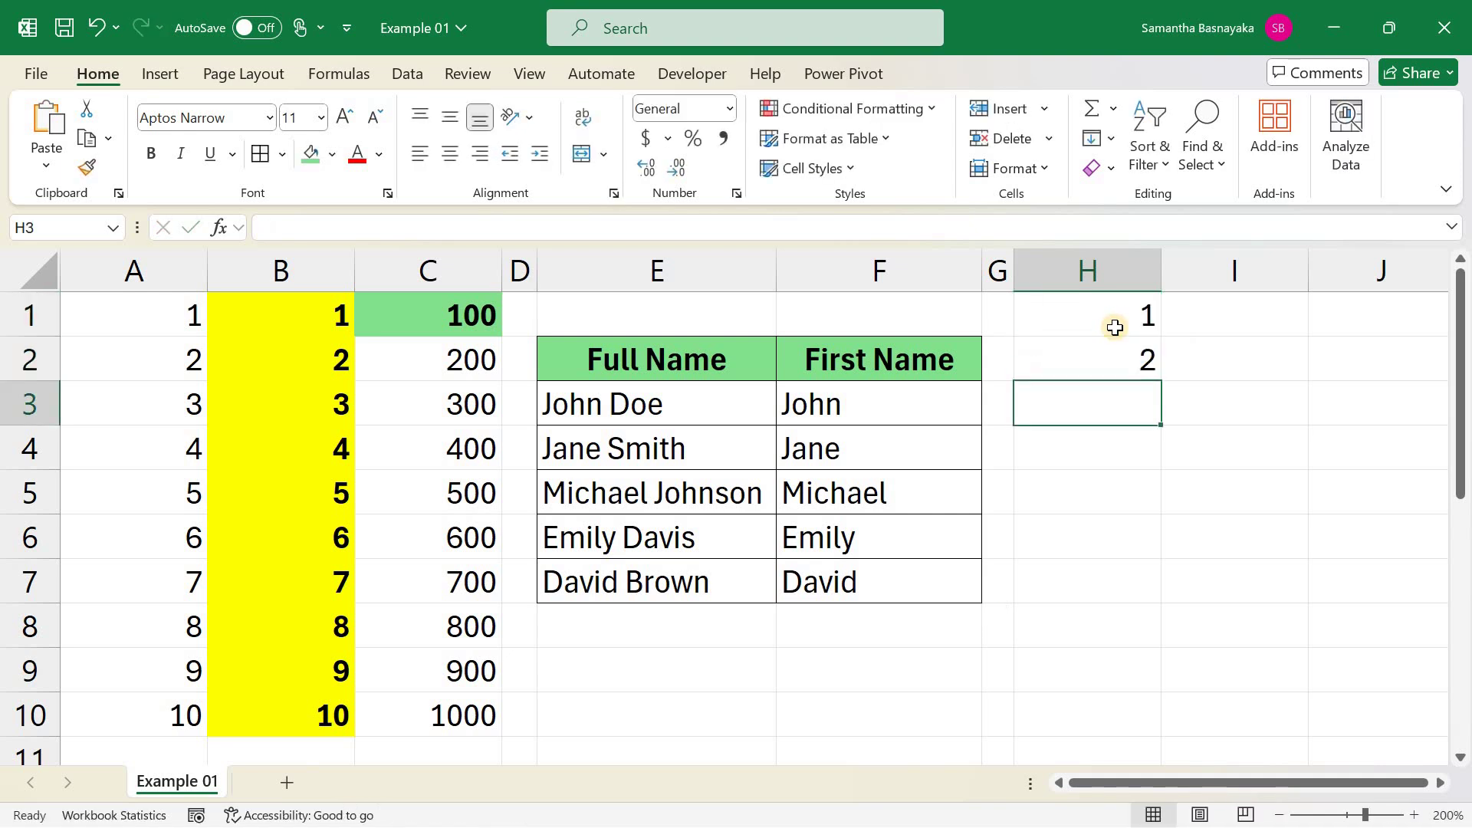
AutoFill the values in H1:H2 down to H10 and apply the Copy Cells option.
drag(1118, 314, 1116, 721)
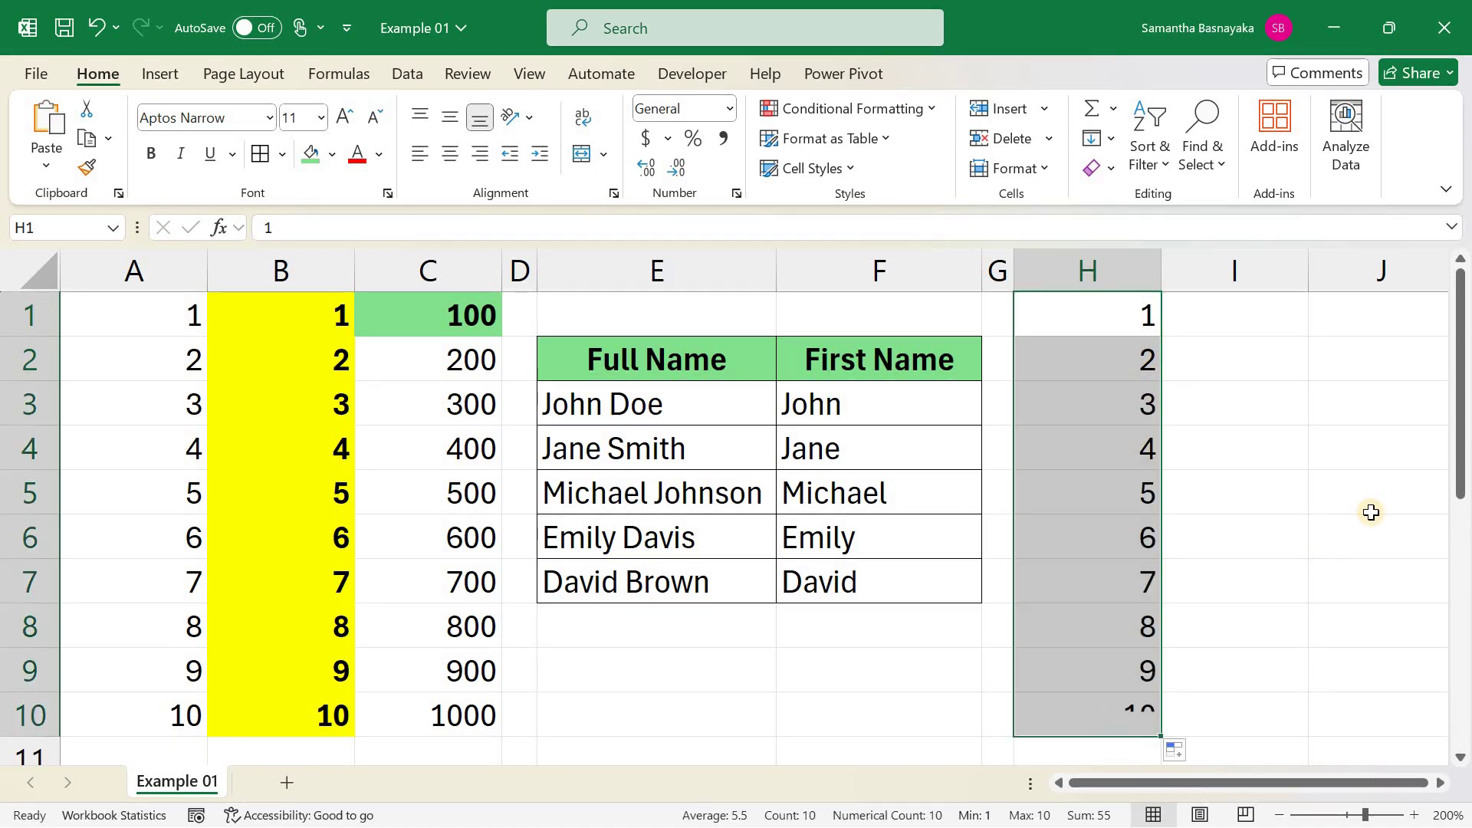
click(1184, 753)
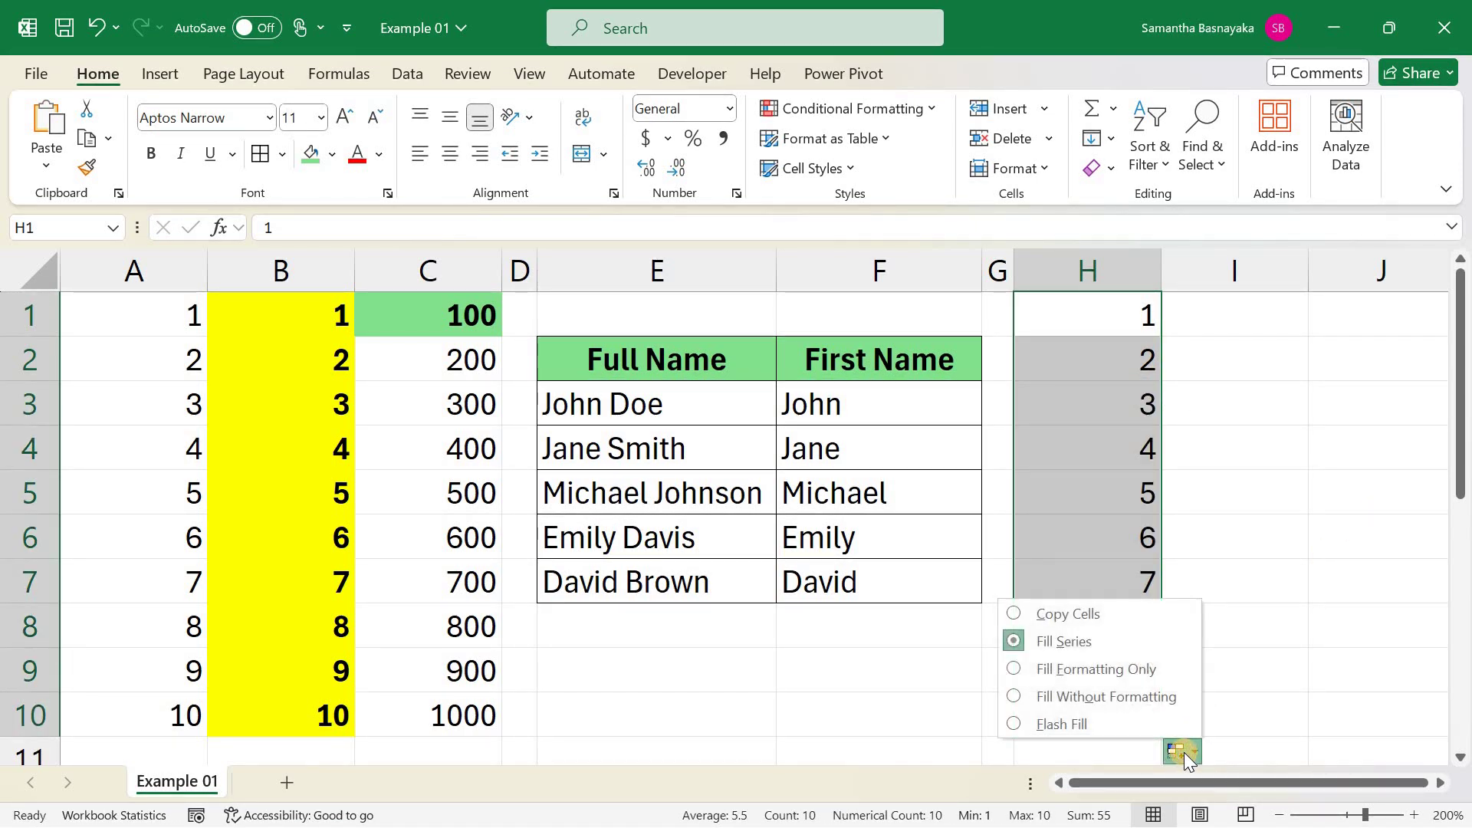
click(1020, 615)
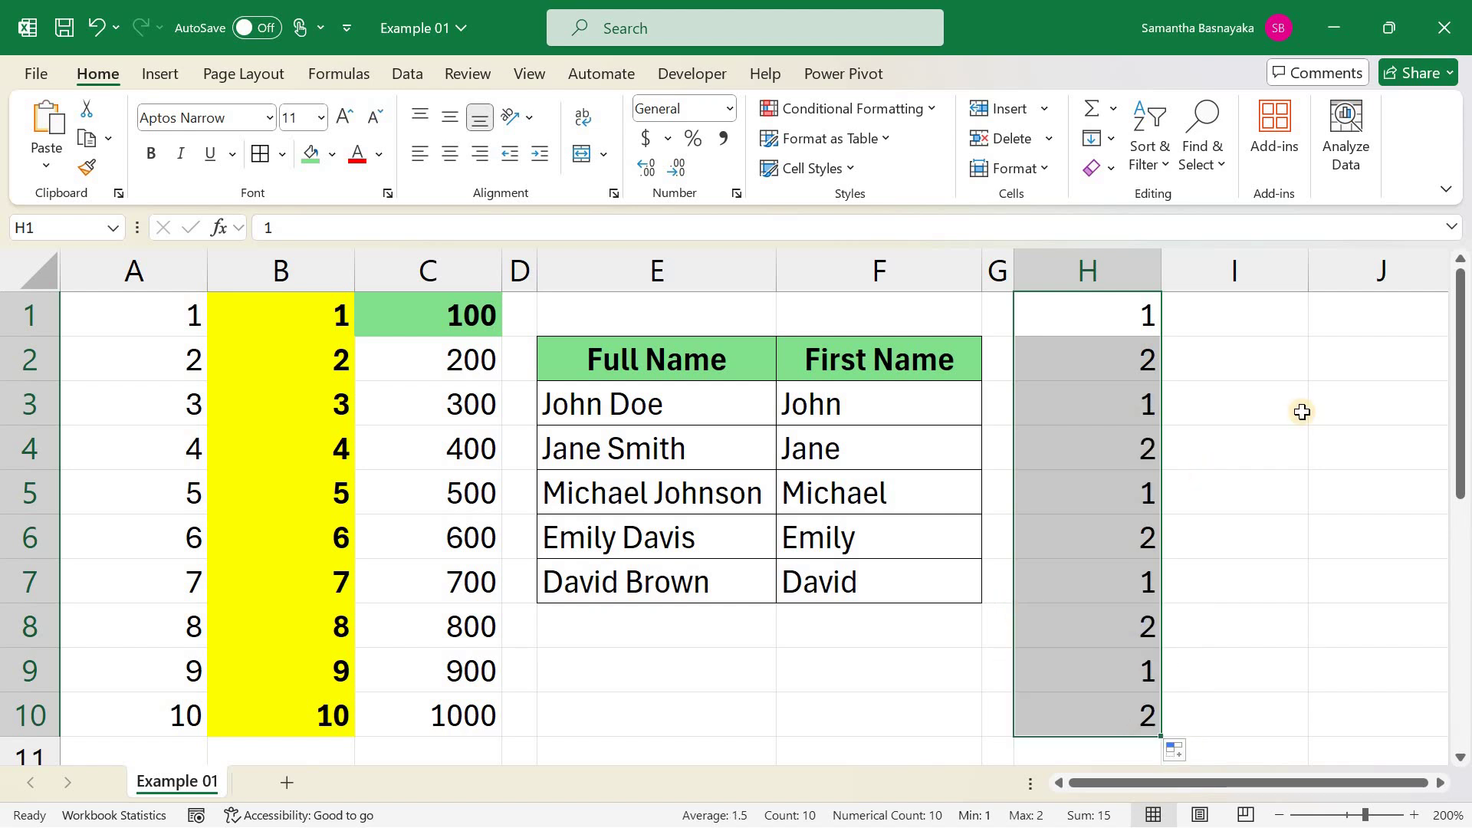
Examine the copied pairs of values in H1:H10 and compare the fill results across columns A, B, C, F and H.
click(1129, 323)
drag(1128, 351, 1111, 626)
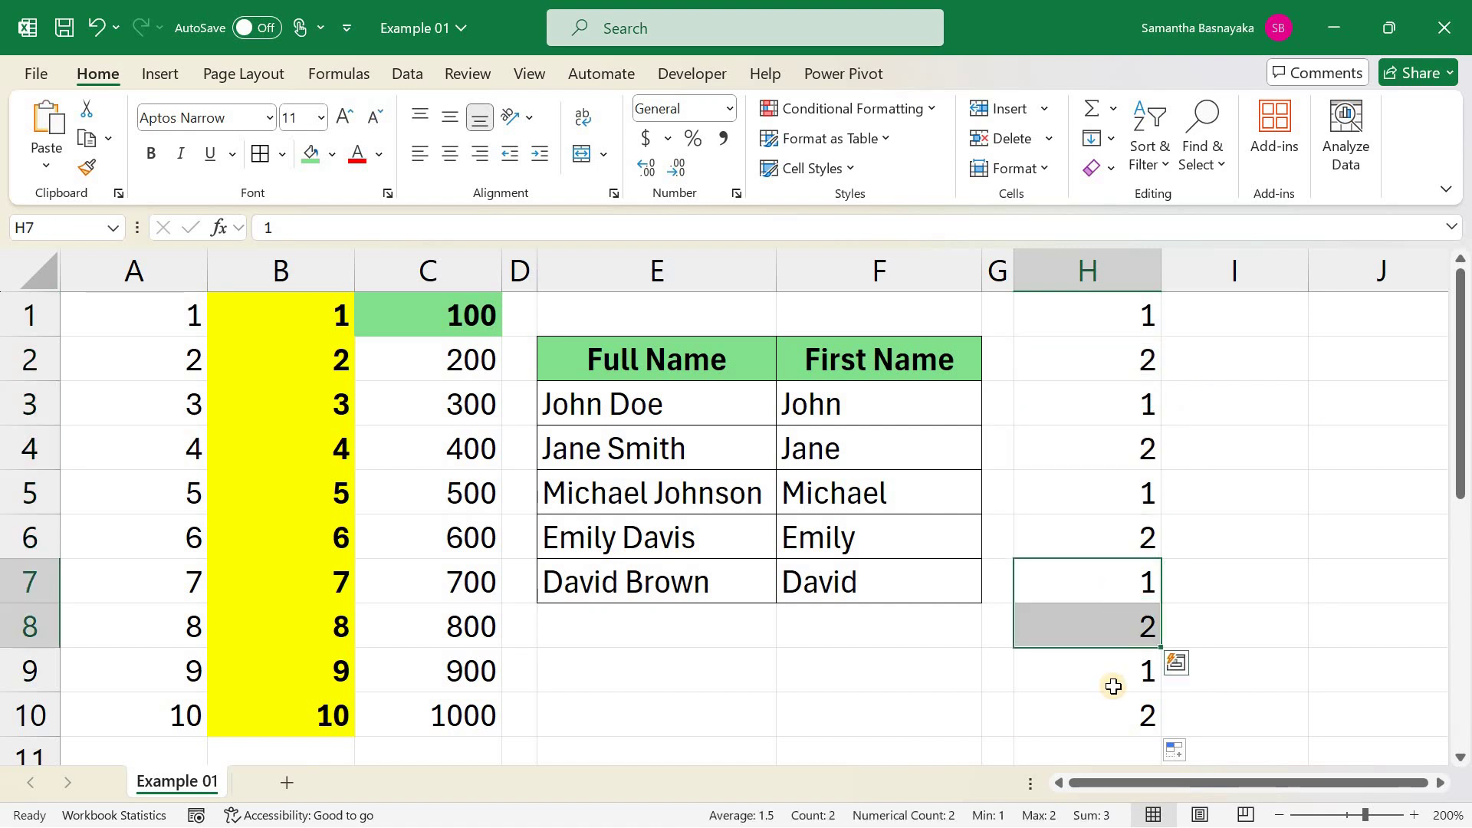
drag(1114, 683, 1114, 706)
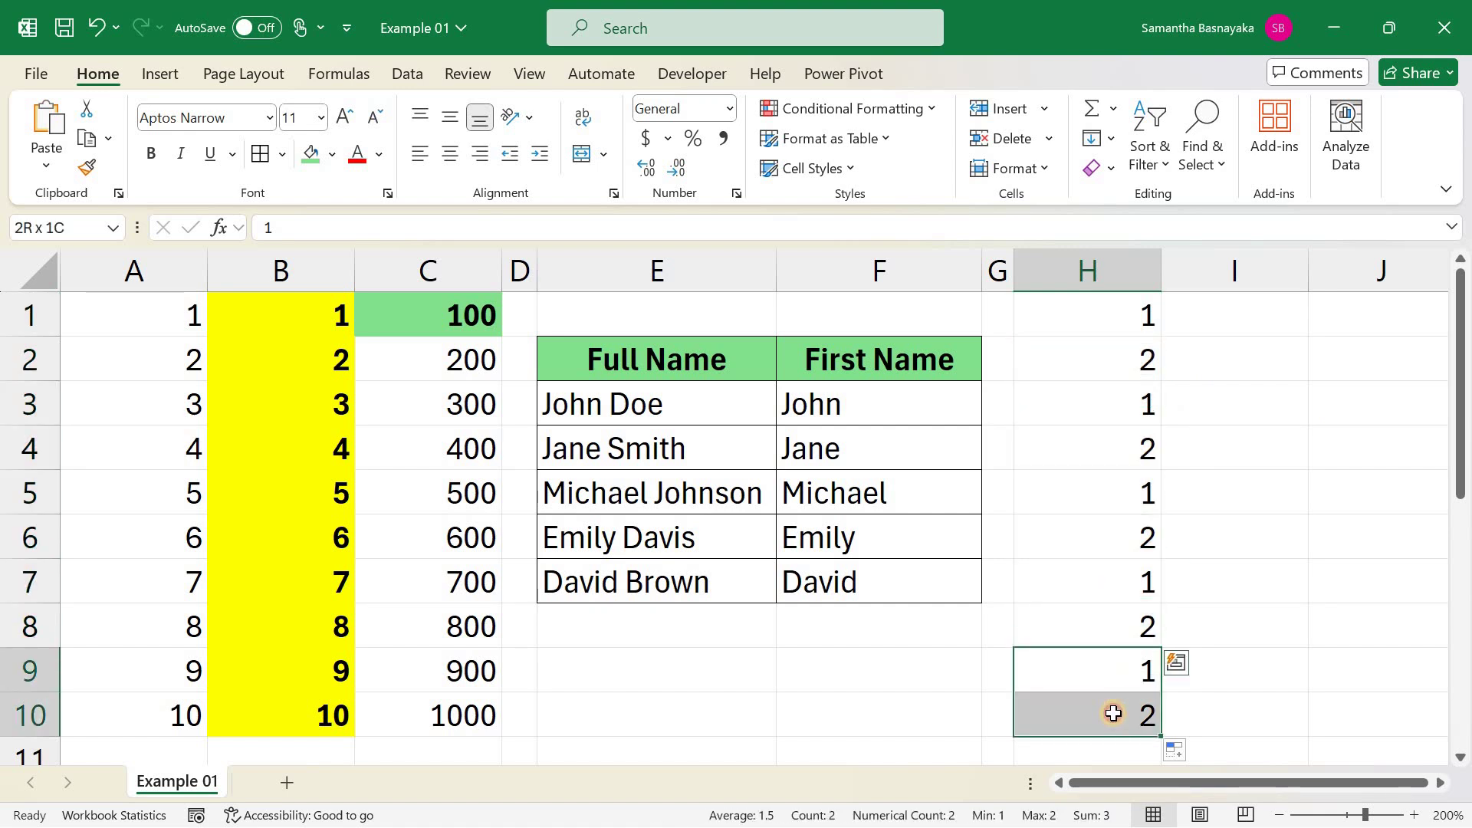
click(1318, 499)
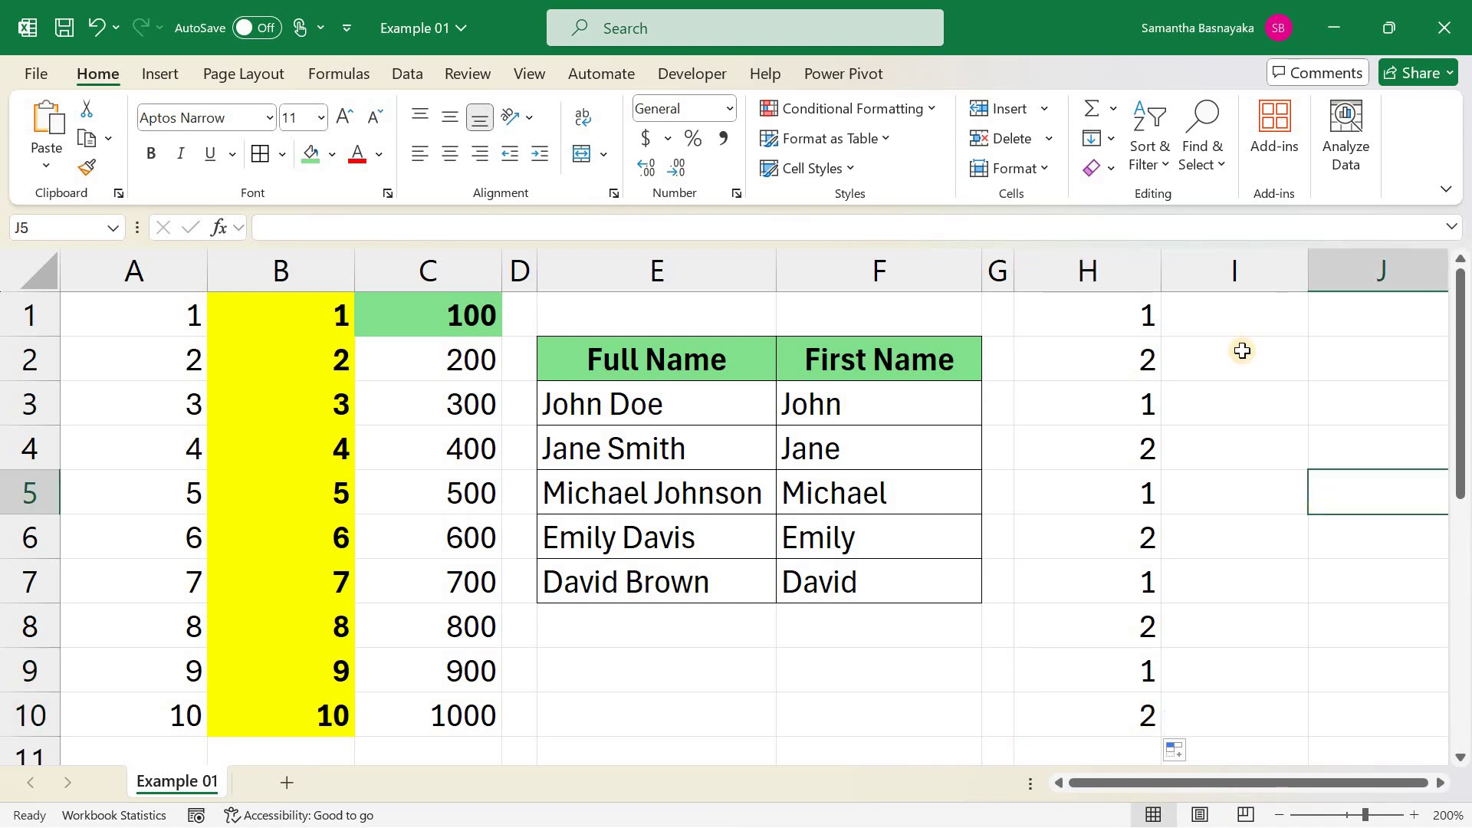
click(1217, 321)
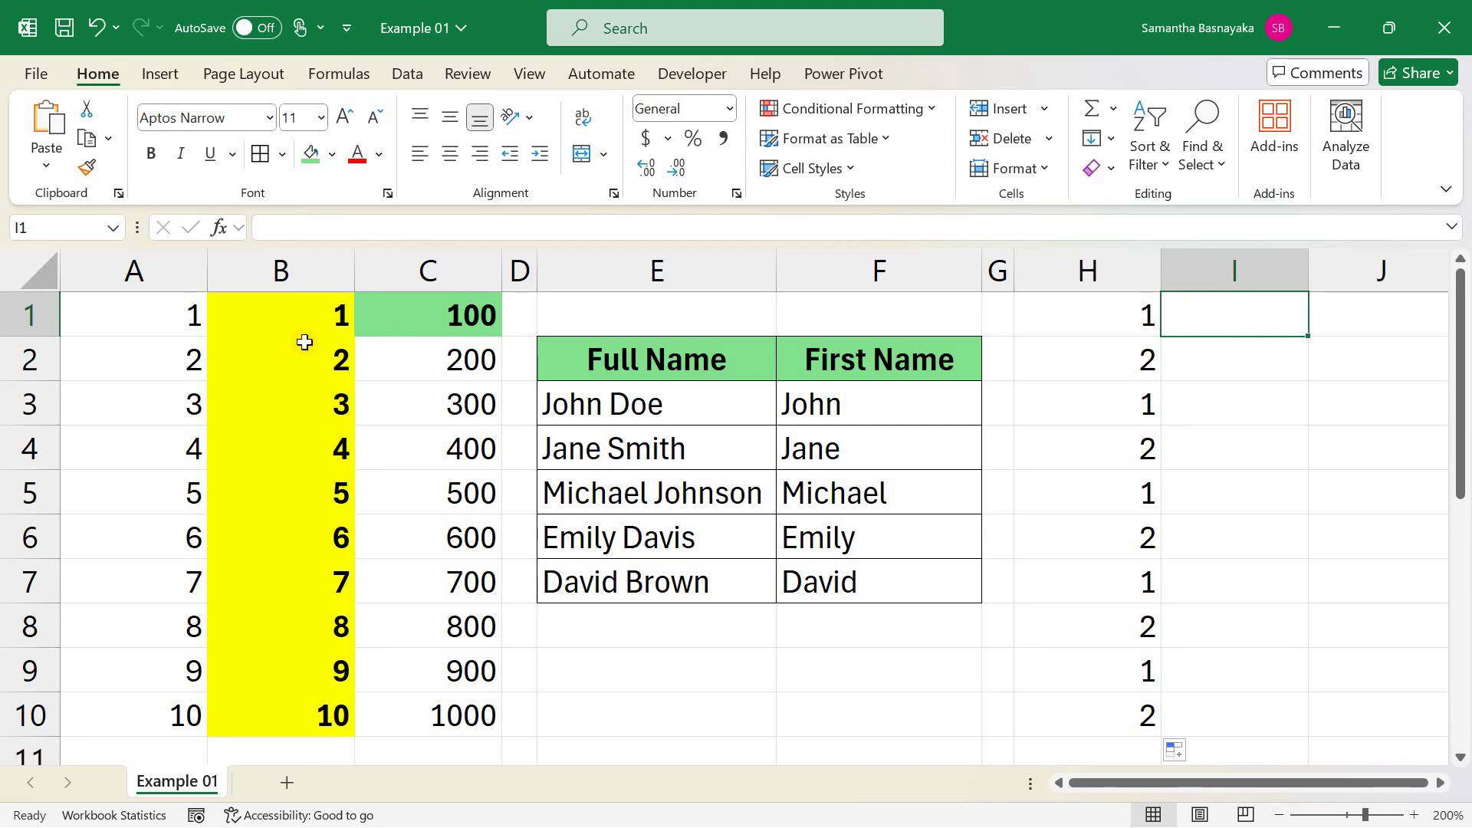
drag(161, 269, 263, 273)
click(263, 273)
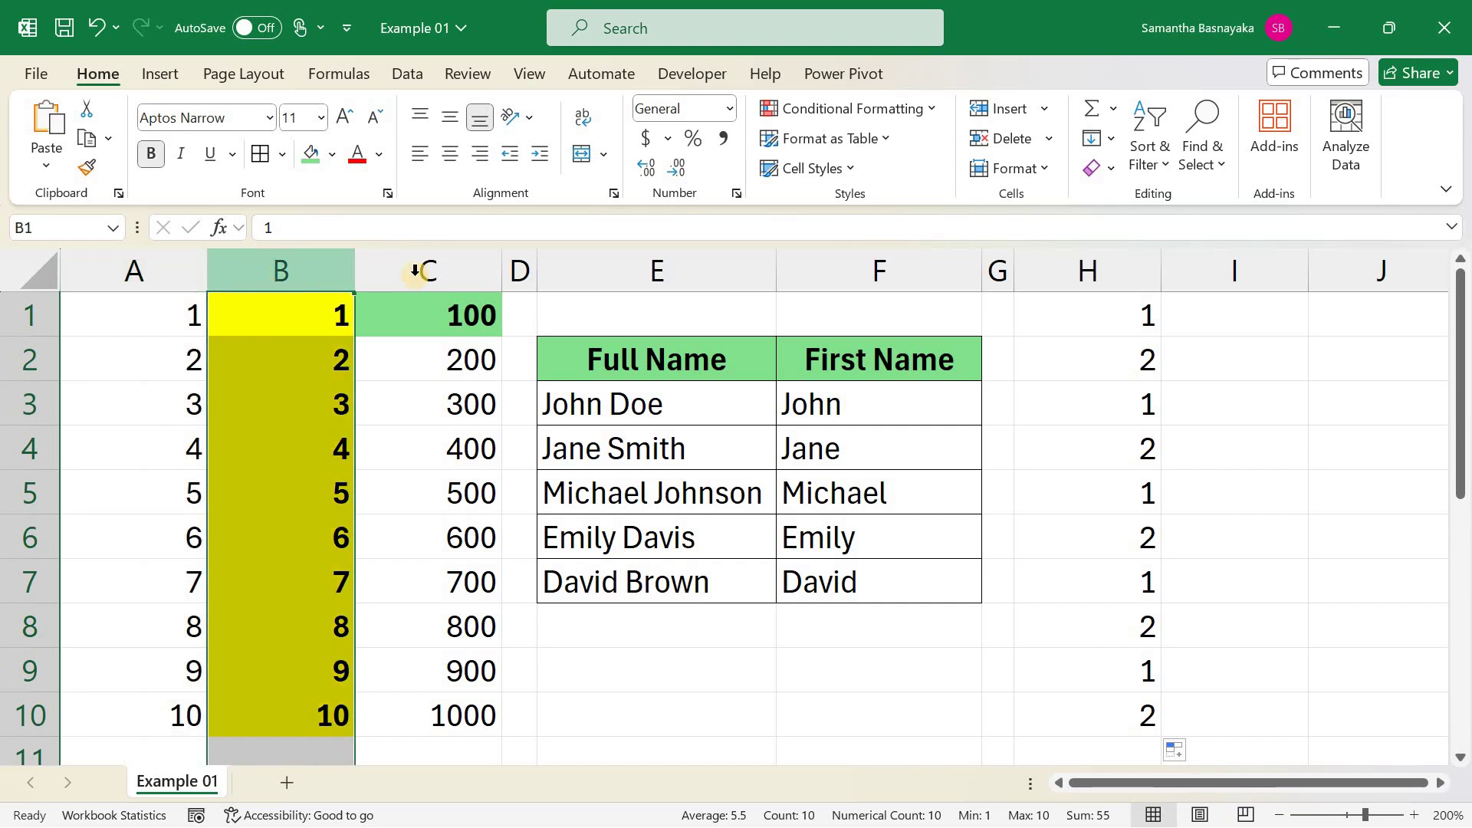
click(439, 269)
click(822, 273)
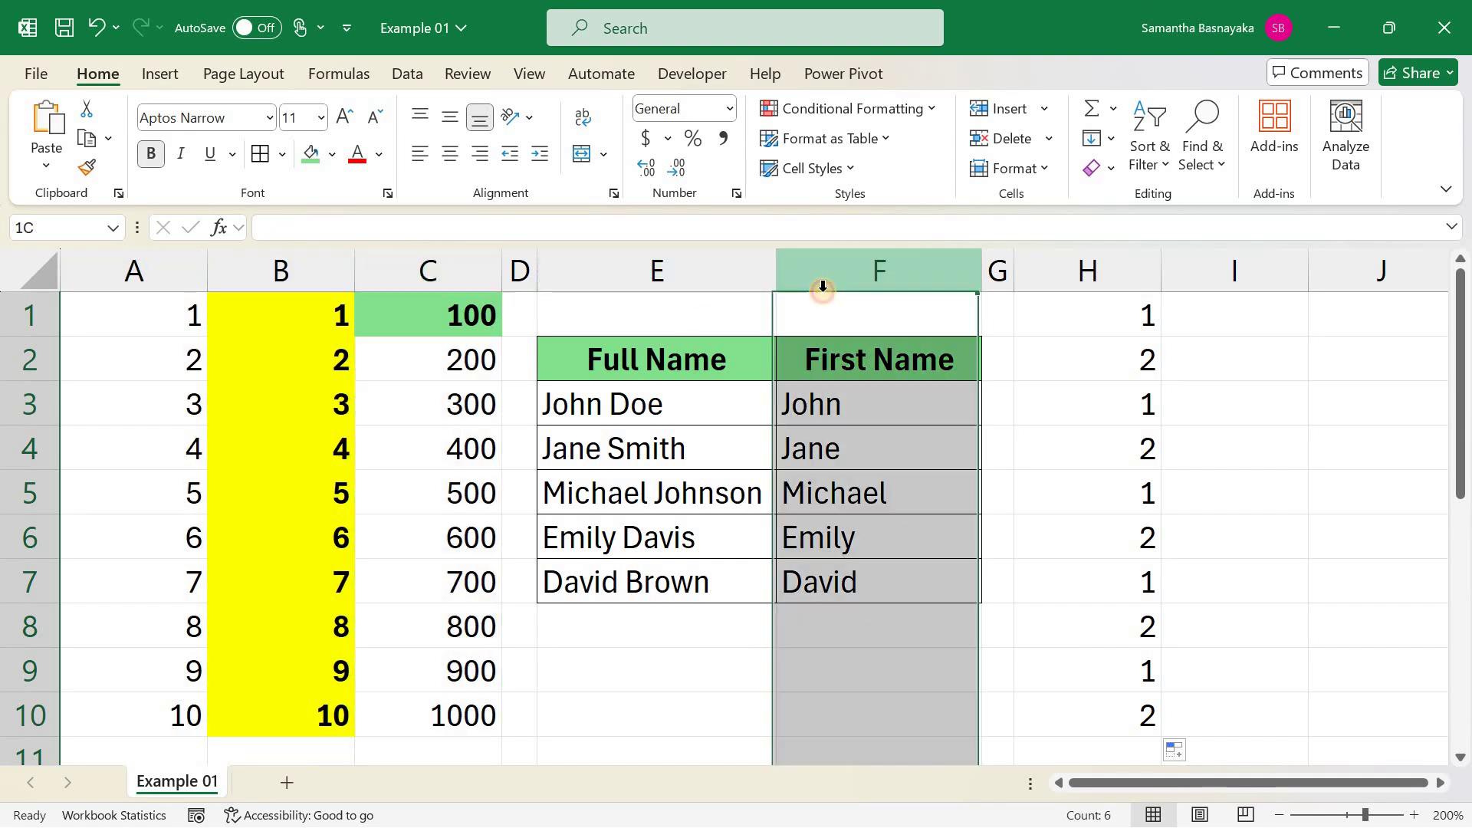
click(1114, 266)
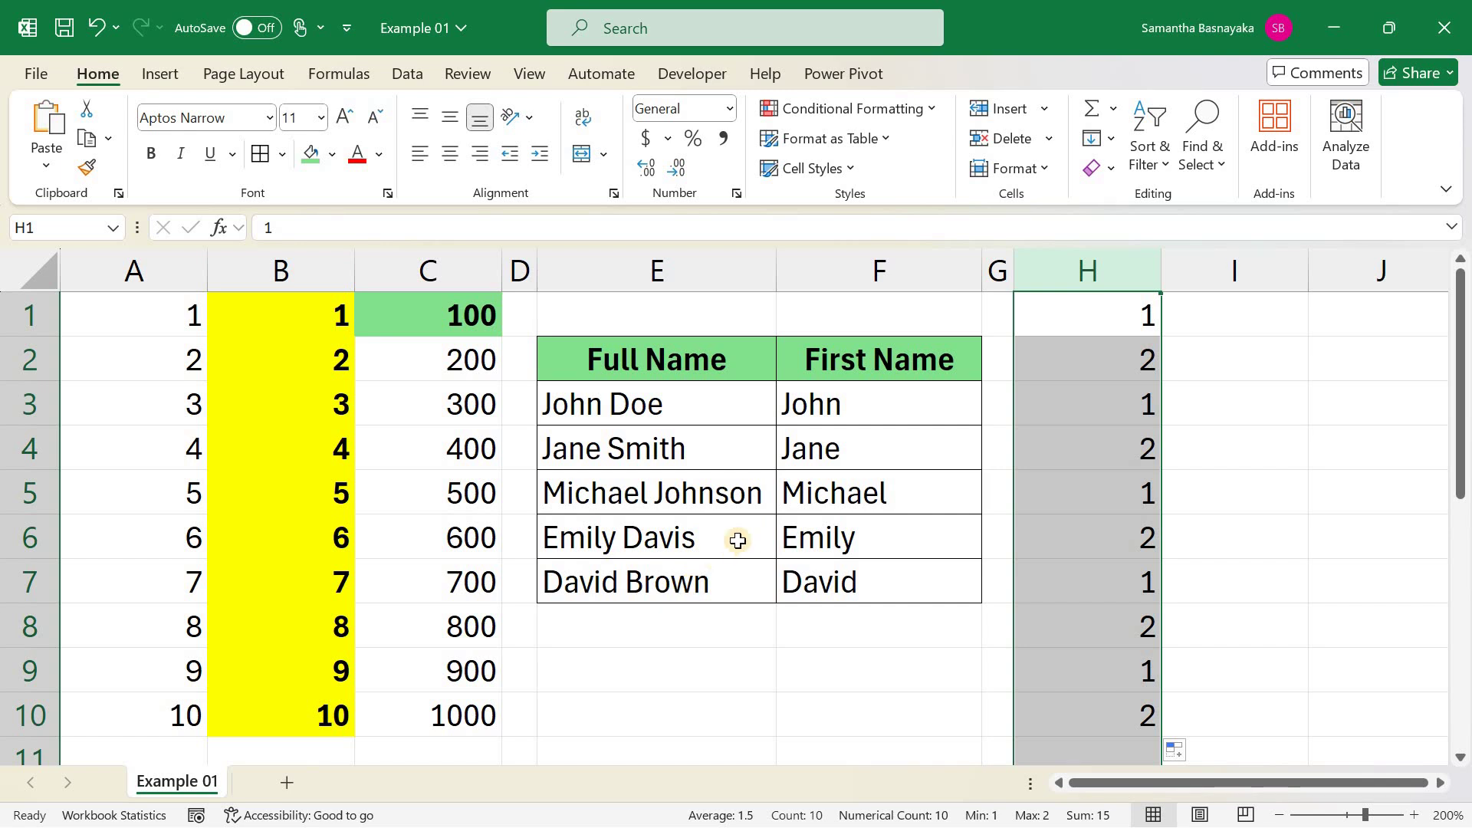
click(109, 323)
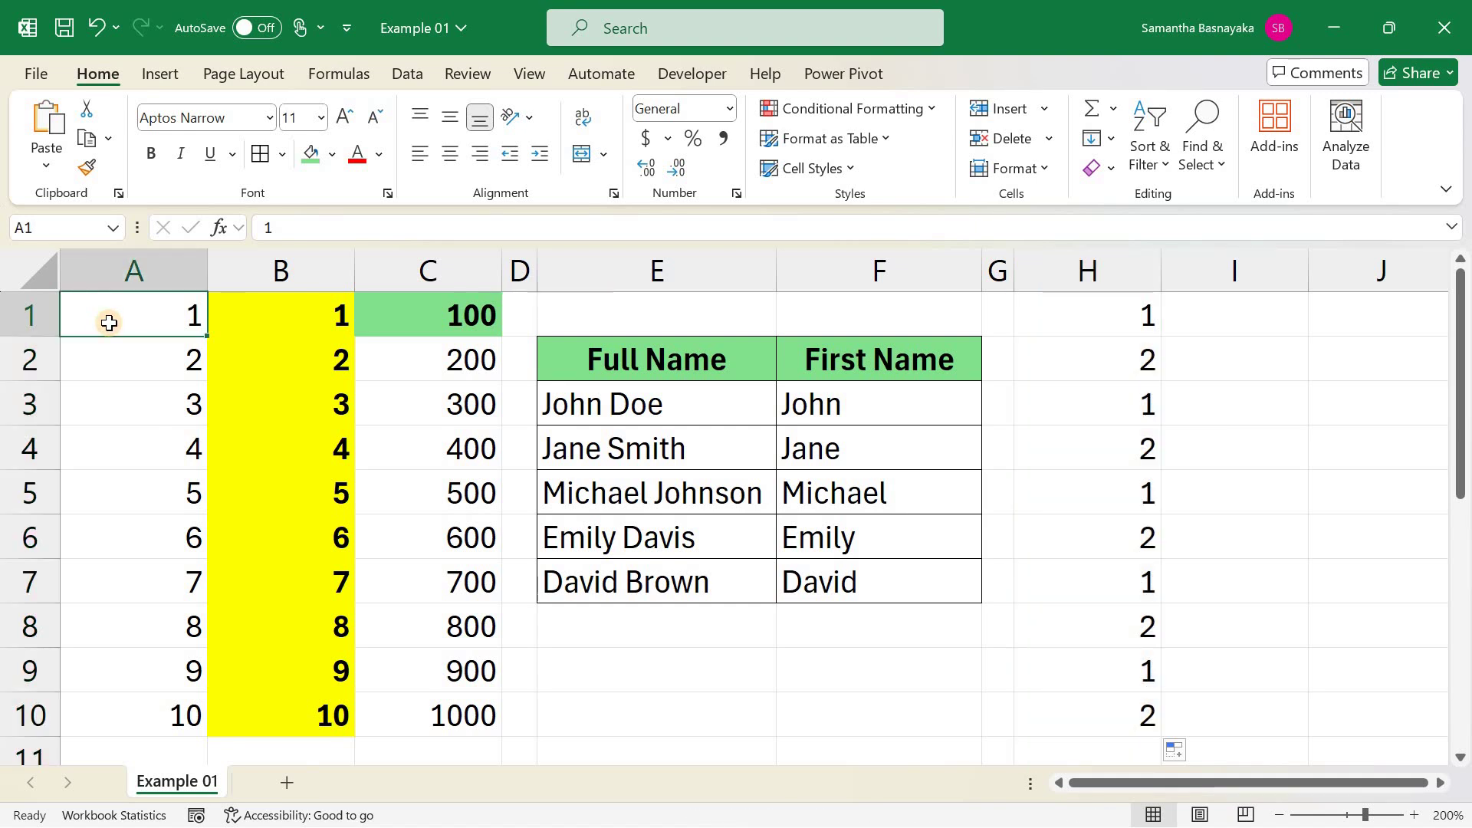